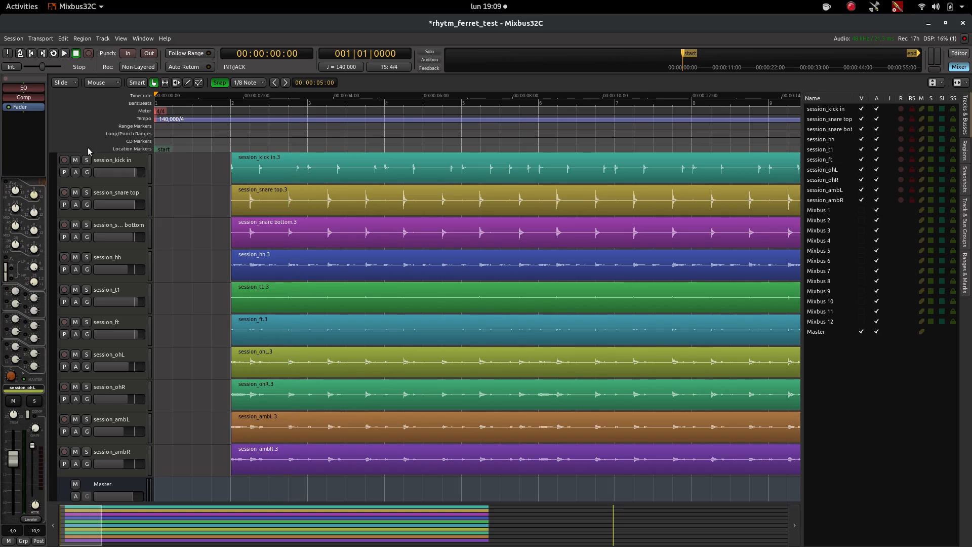
# Step: Group the ten drum tracks from session_kick in through session_ambR in a new track group named DRUMS
pyautogui.click(117, 165)
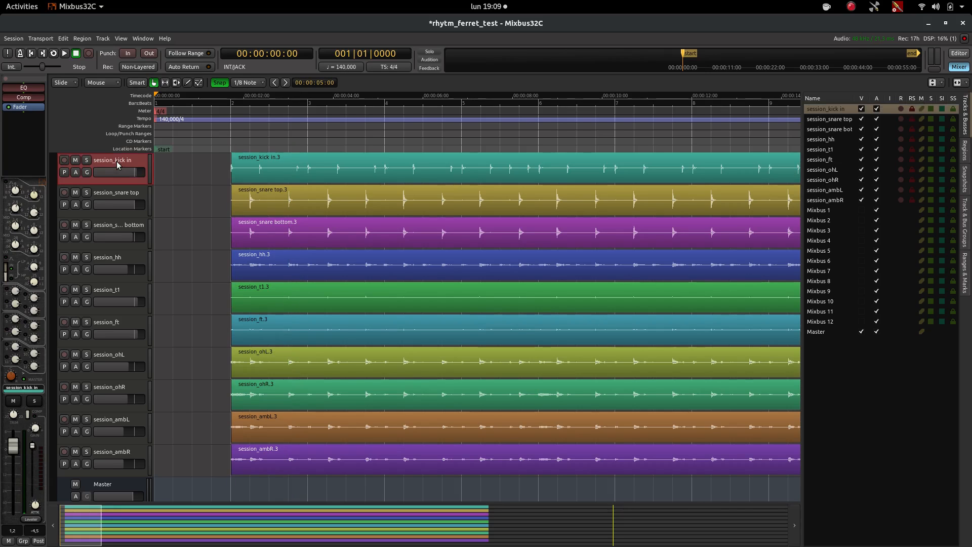
pyautogui.keyDown('shift'); pyautogui.click(131, 452); pyautogui.keyUp('shift')
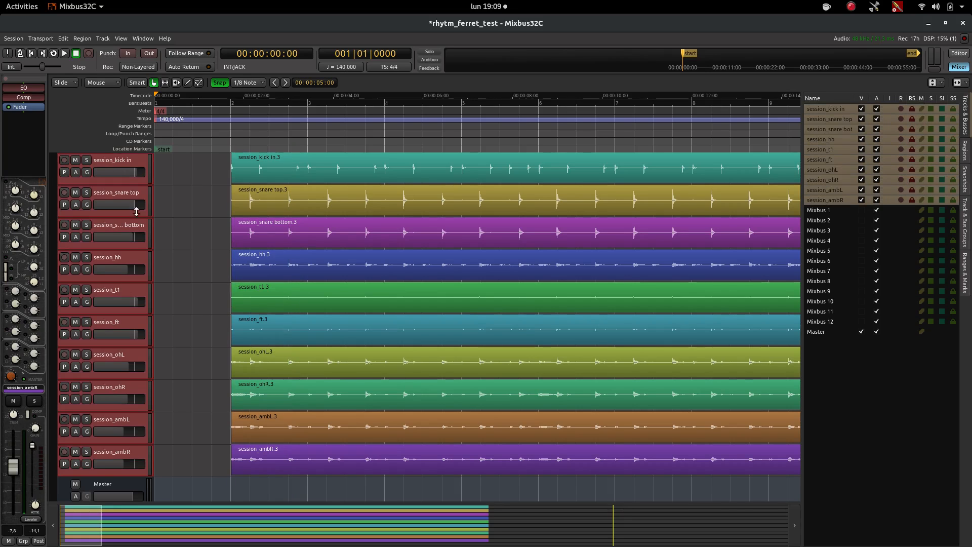
pyautogui.rightClick(134, 161)
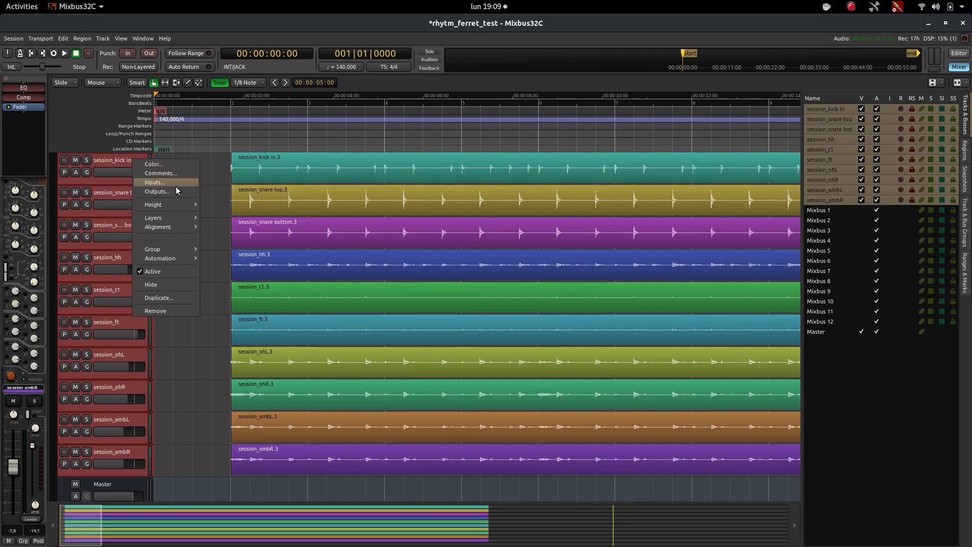
pyautogui.moveTo(180, 250)
pyautogui.click(215, 249)
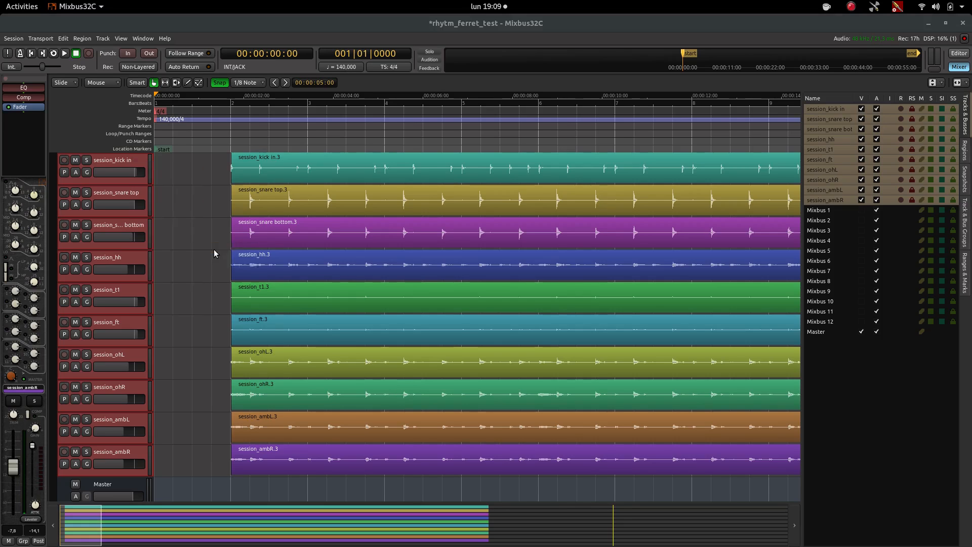
pyautogui.write('DRUMS')
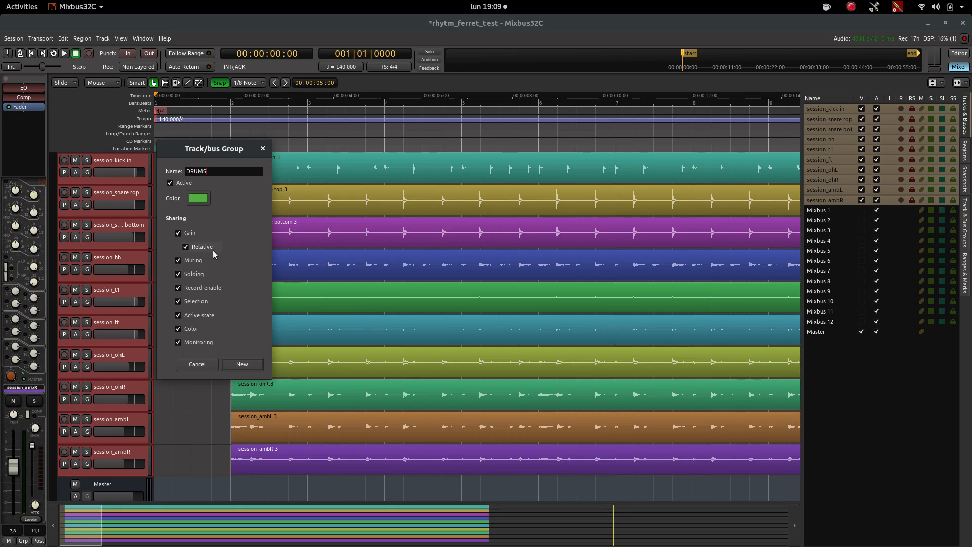
pyautogui.press('Return')
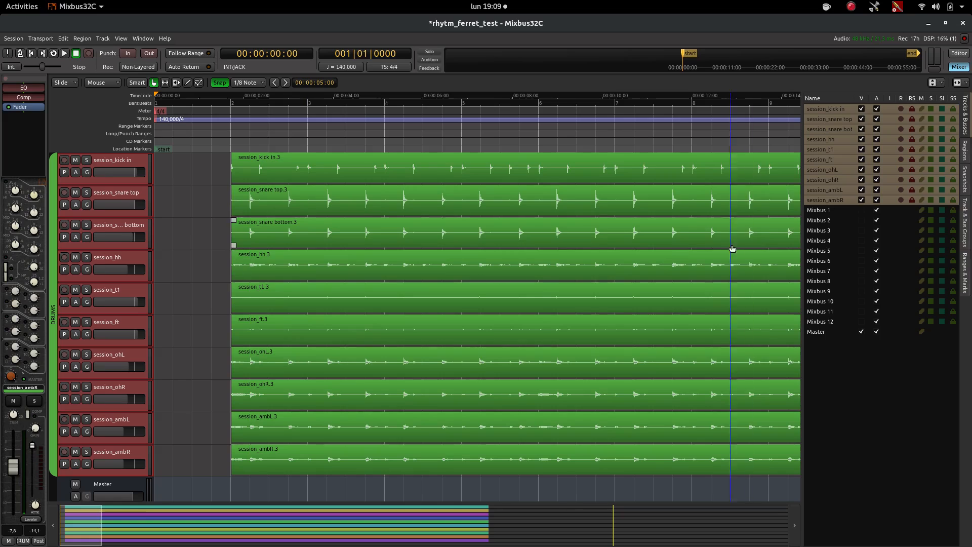
# Step: Deactivate the DRUMS group in the group list and split the regions on all ten drum tracks at bar 10
pyautogui.click(965, 229)
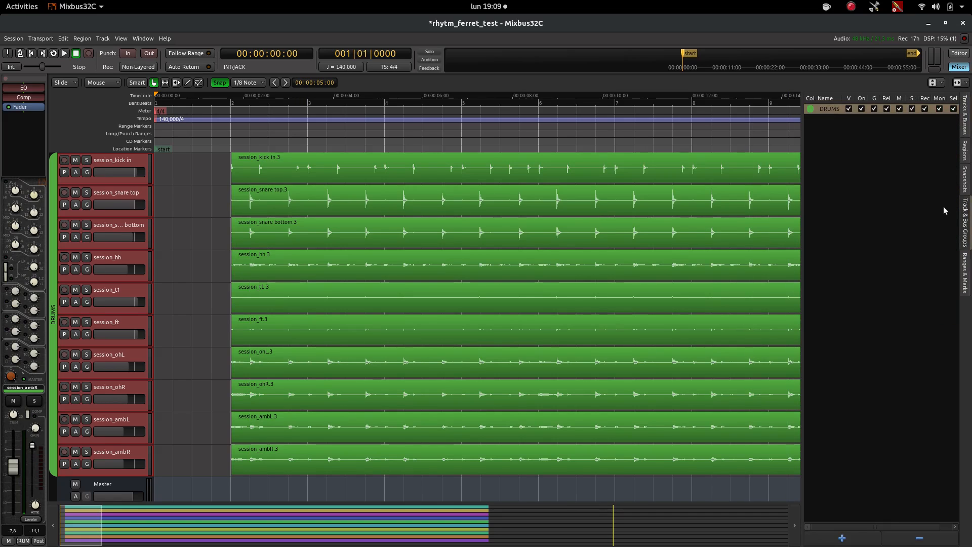
pyautogui.click(861, 109)
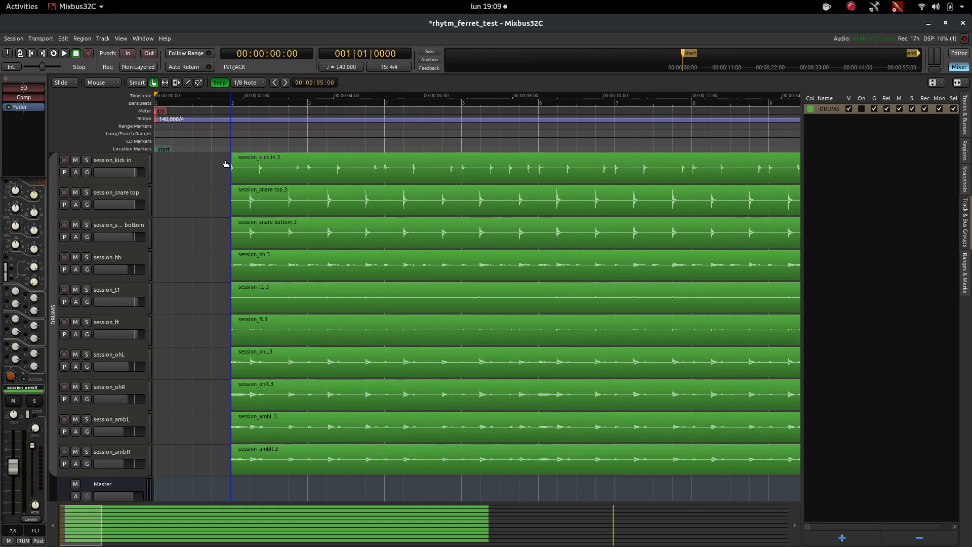
pyautogui.press('-')
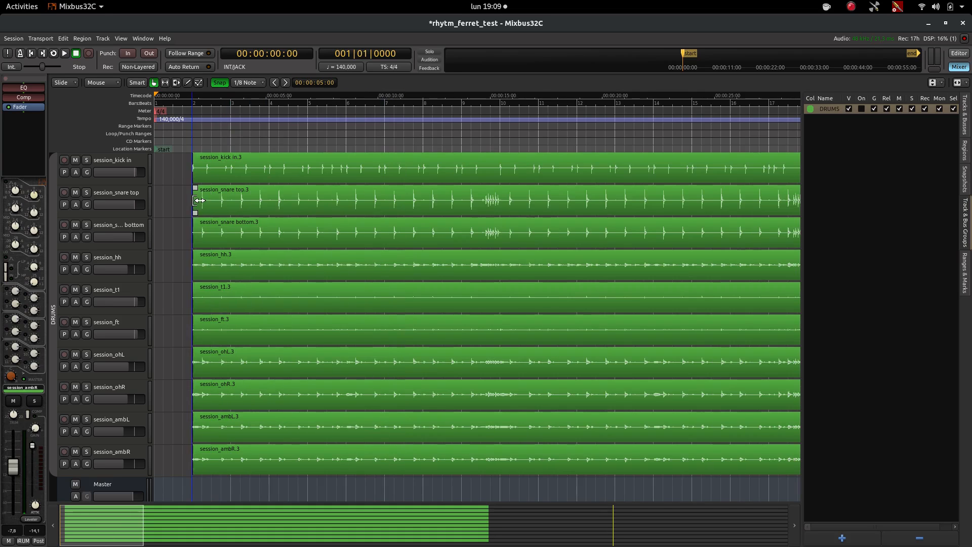
pyautogui.click(498, 178)
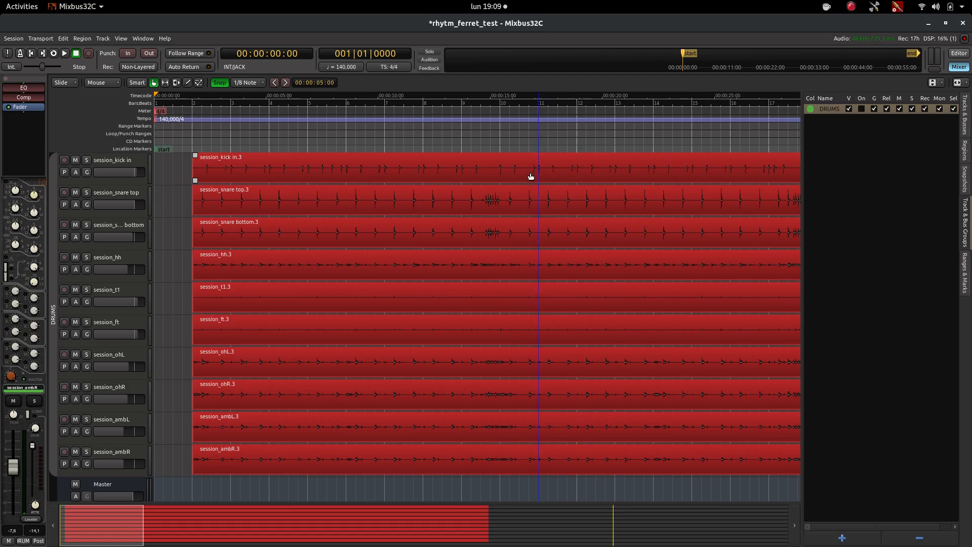
pyautogui.press('s')
pyautogui.click(172, 164)
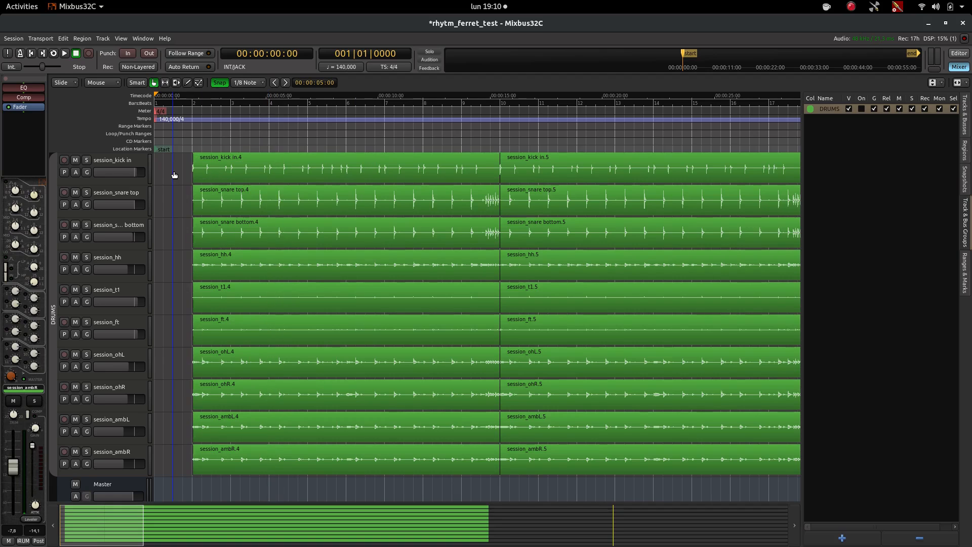
# Step: Open Rhythm Ferret for the kick in and snare top regions that end at bar 10
pyautogui.click(274, 172)
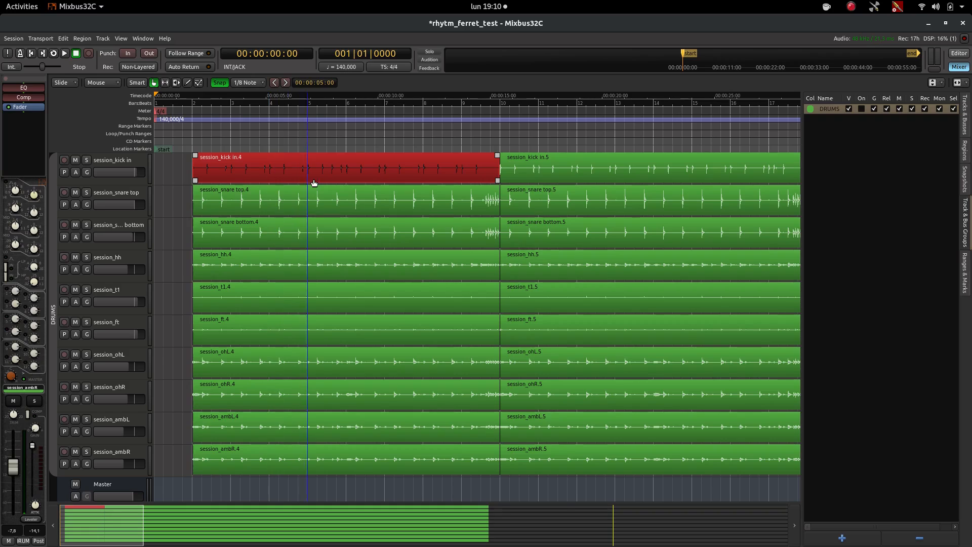
pyautogui.keyDown('ctrl'); pyautogui.click(306, 198); pyautogui.keyUp('ctrl')
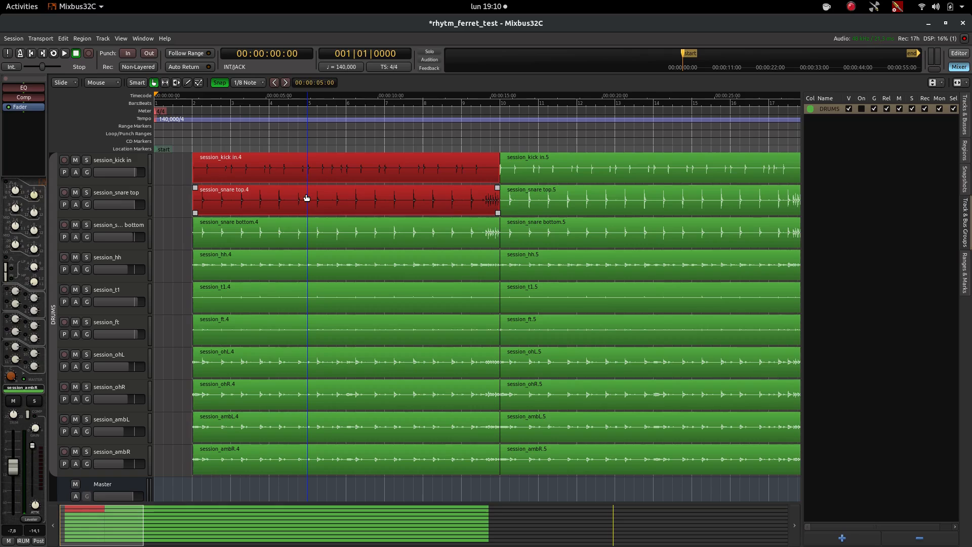
pyautogui.rightClick(306, 198)
pyautogui.moveTo(324, 199)
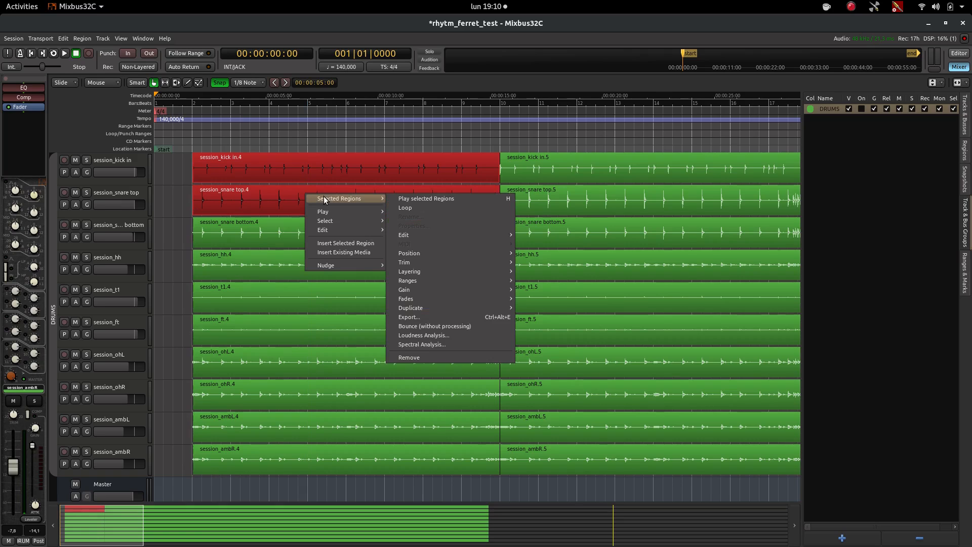
pyautogui.moveTo(465, 236)
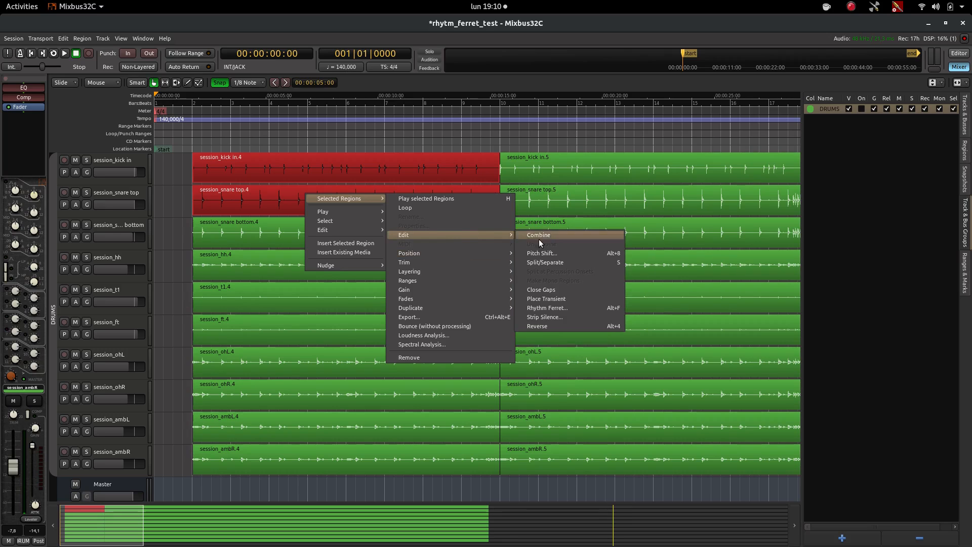
pyautogui.click(570, 309)
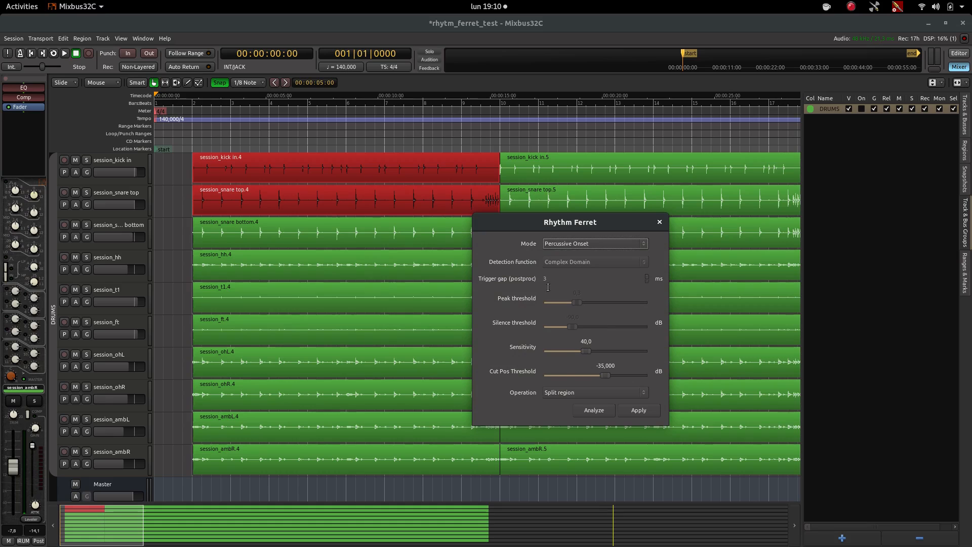
# Step: Analyze the two regions in Percussive Onset mode with the sensitivity set to 80.2
pyautogui.click(576, 243)
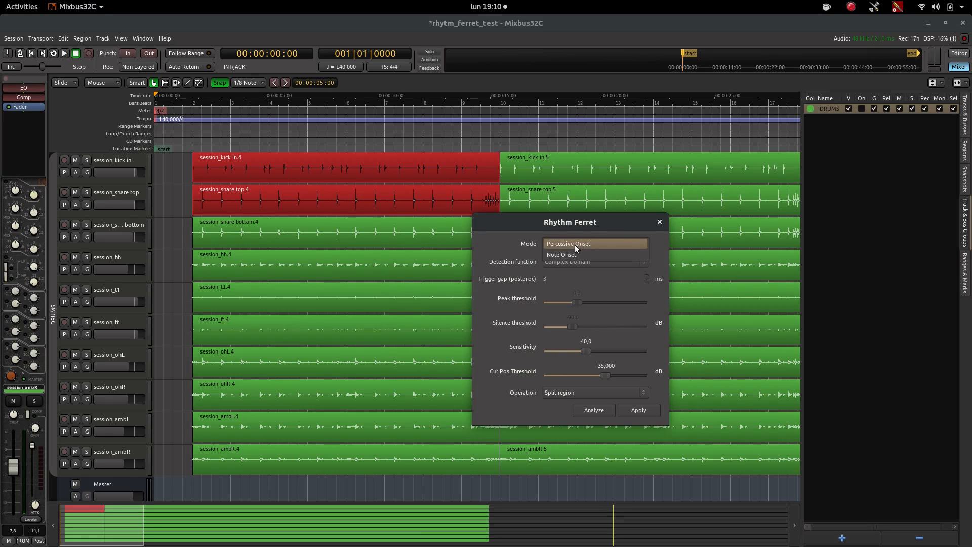
pyautogui.click(580, 245)
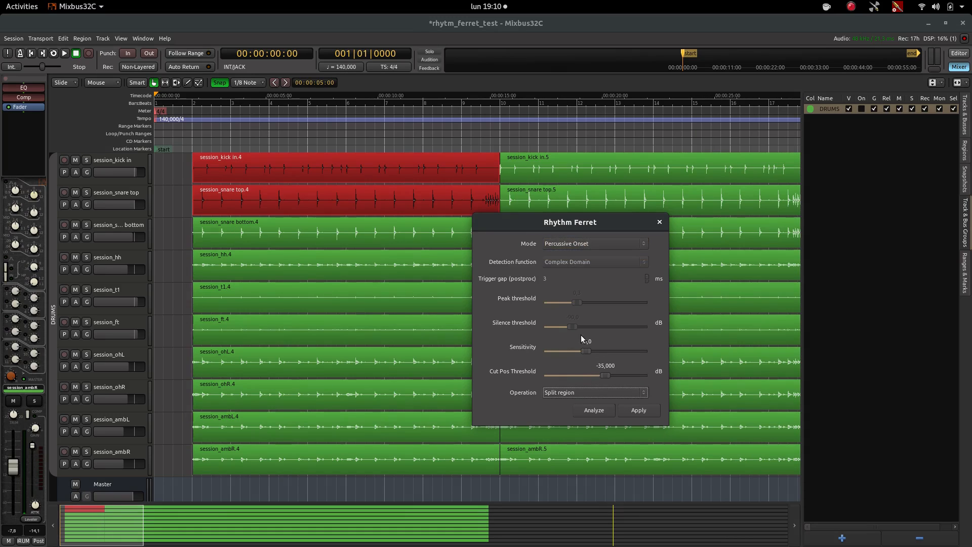
pyautogui.moveTo(586, 349); pyautogui.dragTo(594, 350)
pyautogui.moveTo(621, 349); pyautogui.dragTo(624, 349)
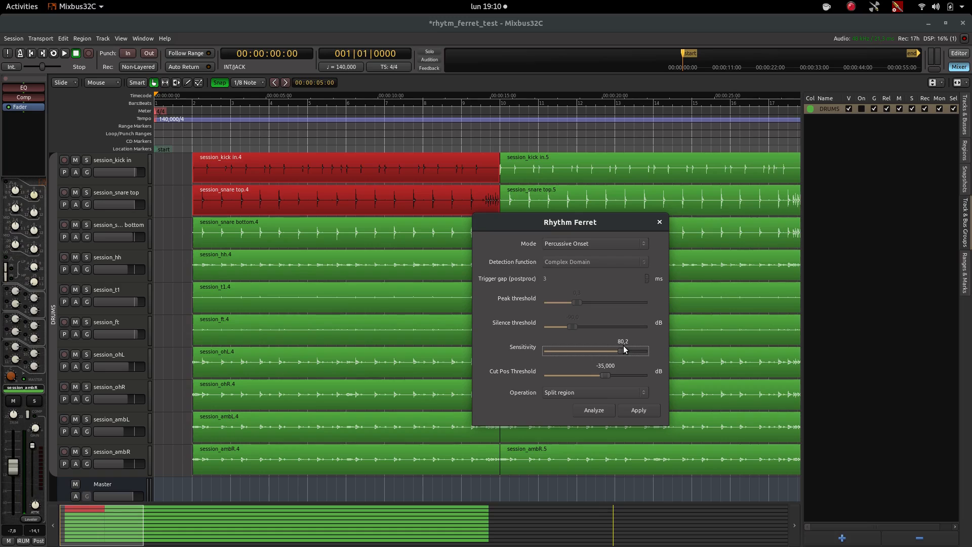
pyautogui.click(599, 409)
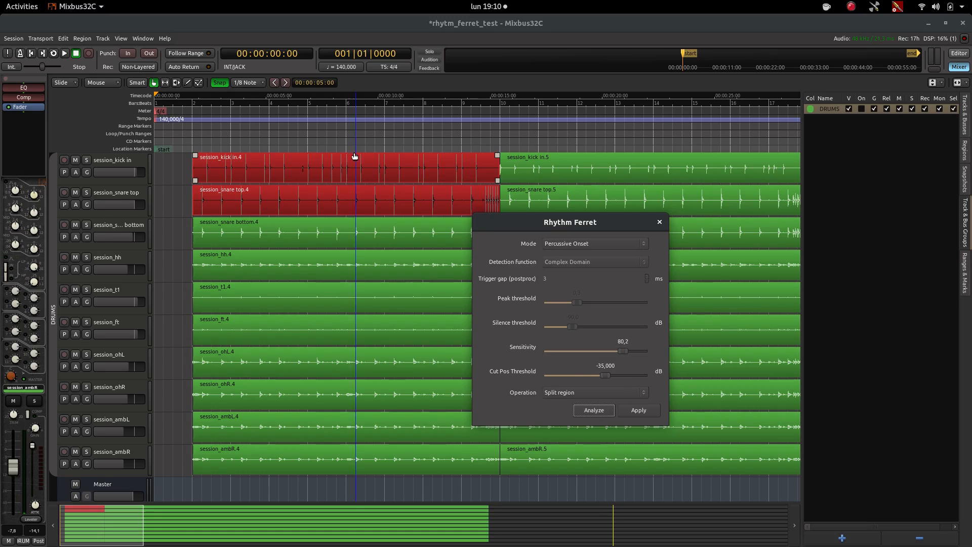
# Step: Examine the detected onset markers against the kick and snare hits on enlarged tracks, up close and across the whole section
pyautogui.scroll(4, 313, 206)
pyautogui.scroll(4, 318, 172)
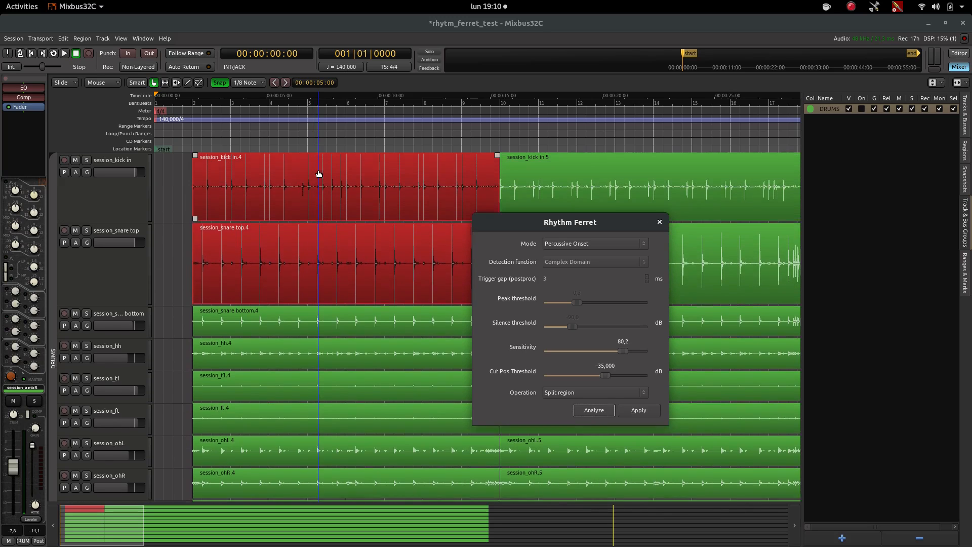
pyautogui.scroll(8, 291, 279)
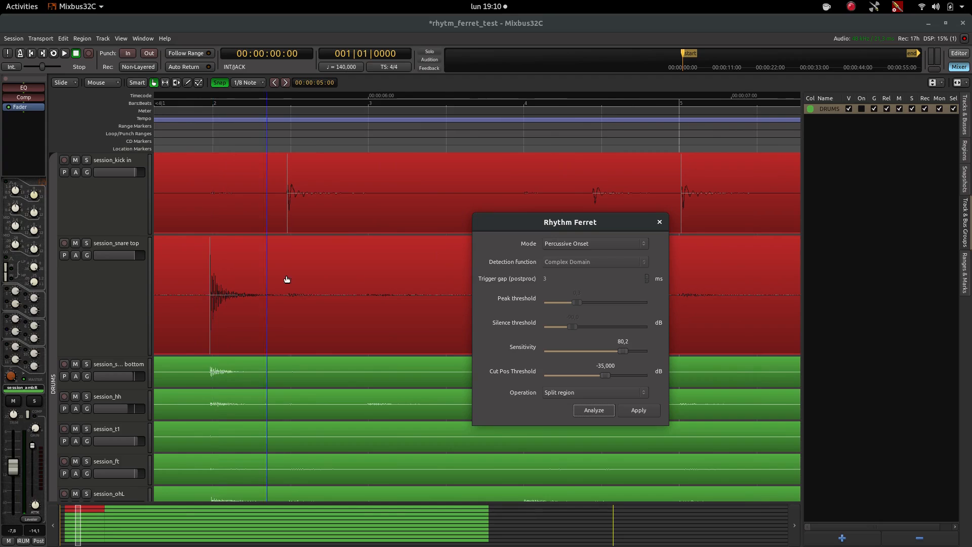
pyautogui.scroll(5, 311, 195)
pyautogui.scroll(-2, 312, 198)
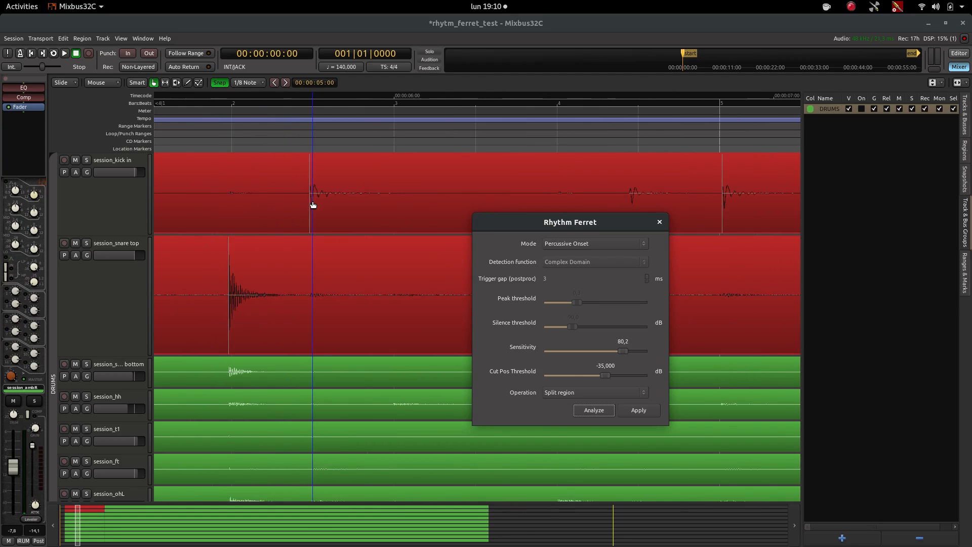
pyautogui.scroll(-2, 250, 282)
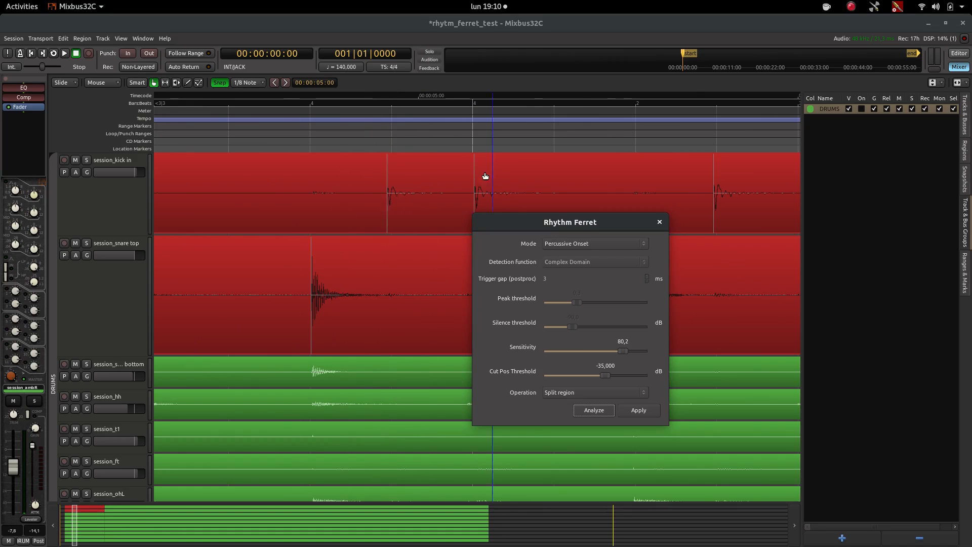
pyautogui.hscroll(-5, 279, 270)
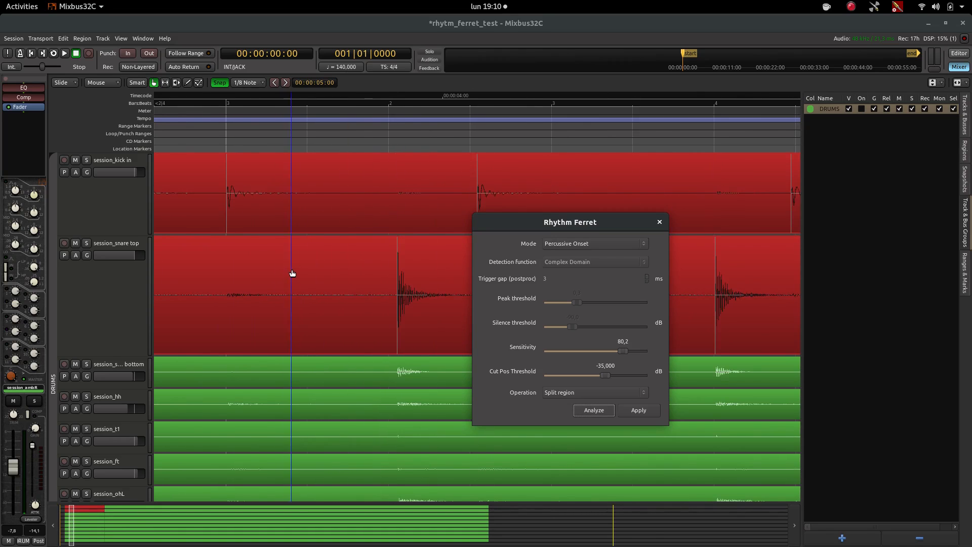
pyautogui.scroll(-6, 292, 269)
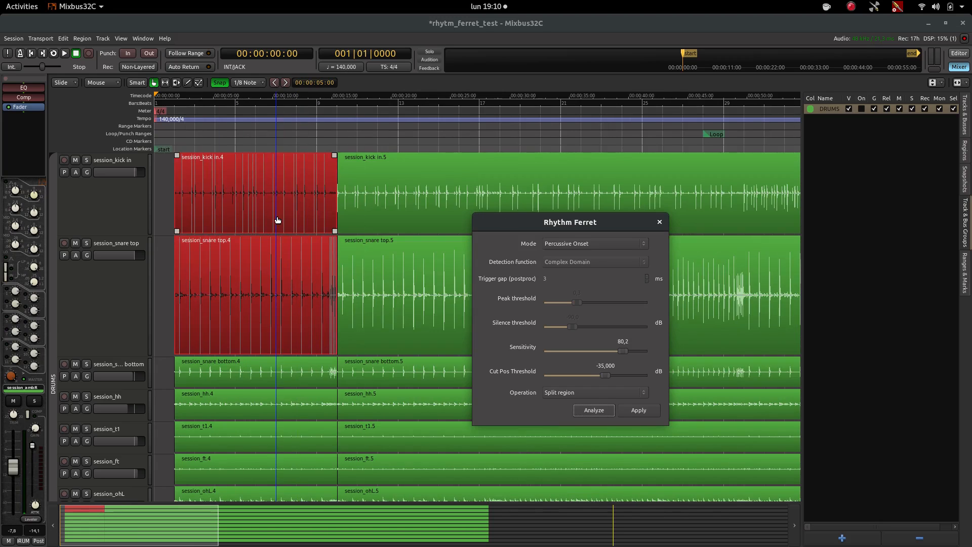
# Step: Reactivate the DRUMS group, select the regions before bar 10 on all drum tracks and apply the Split region operation
pyautogui.click(860, 110)
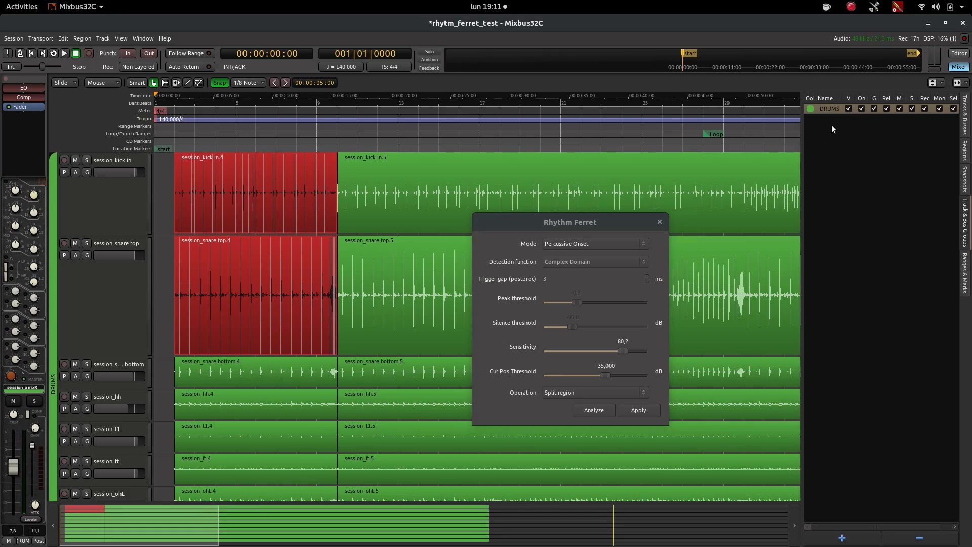
pyautogui.click(262, 369)
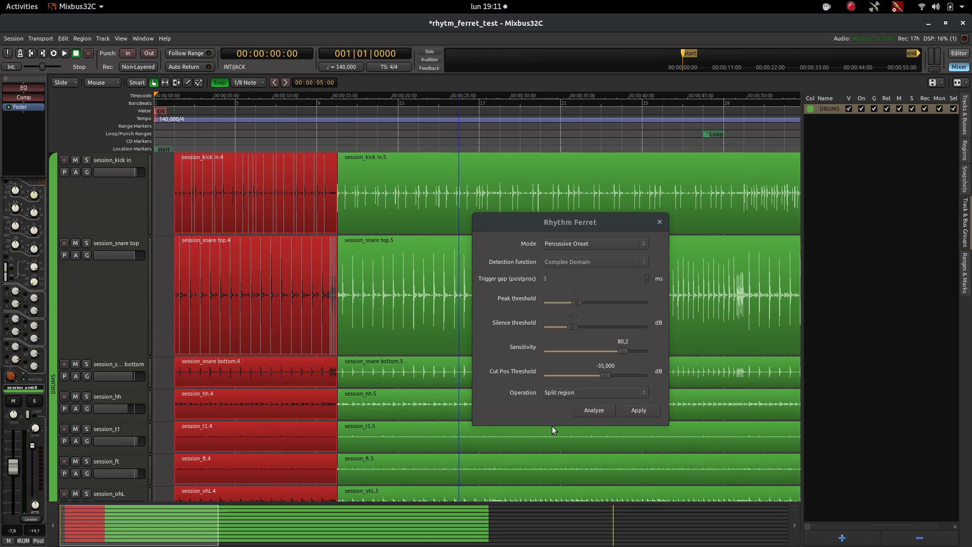
pyautogui.click(638, 410)
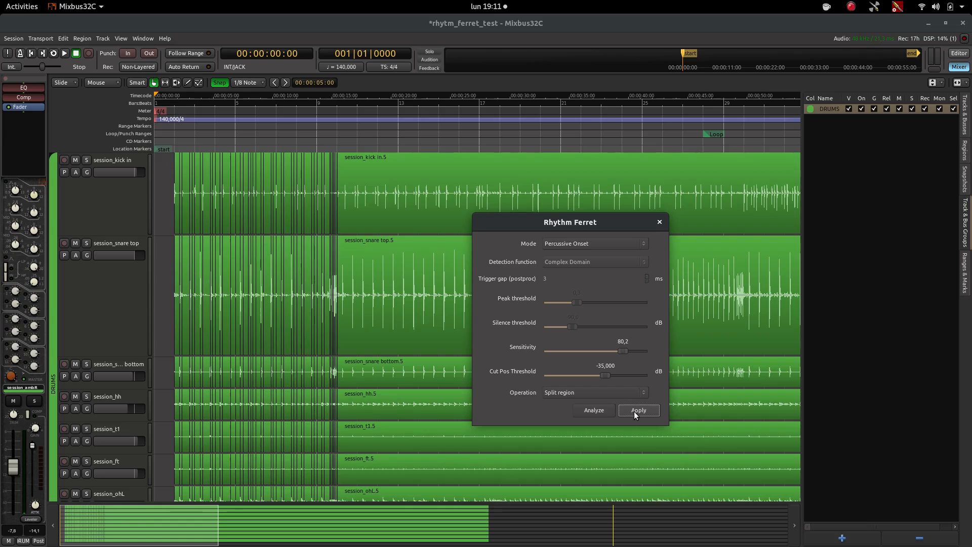
# Step: Examine the new split points across the drum tracks, checking their alignment with the kick and snare transients
pyautogui.keyDown('ctrl'); pyautogui.scroll(5, 164, 184); pyautogui.keyUp('ctrl')
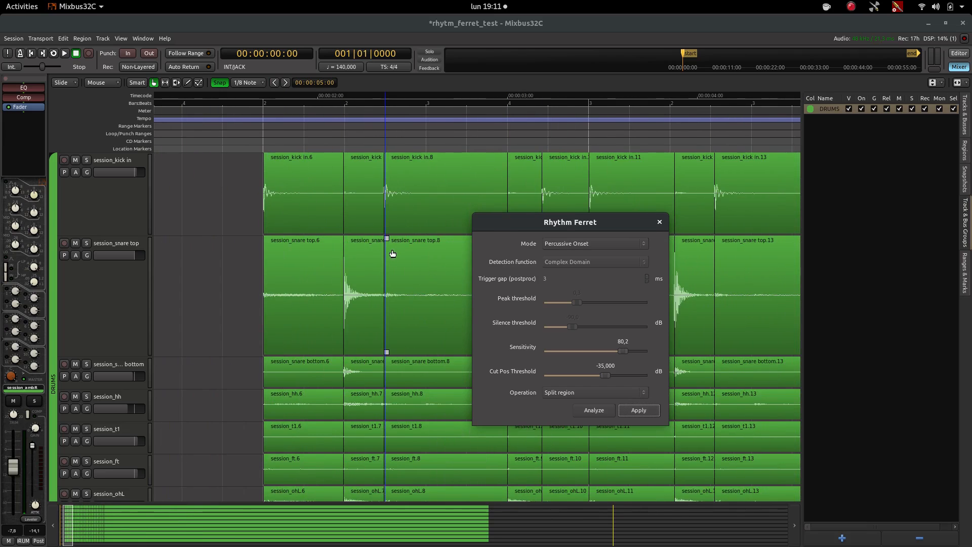
pyautogui.keyDown('ctrl'); pyautogui.scroll(2, 392, 253); pyautogui.keyUp('ctrl')
pyautogui.hscroll(4, 302, 273)
pyautogui.hscroll(6, 302, 278)
pyautogui.hscroll(6, 303, 273)
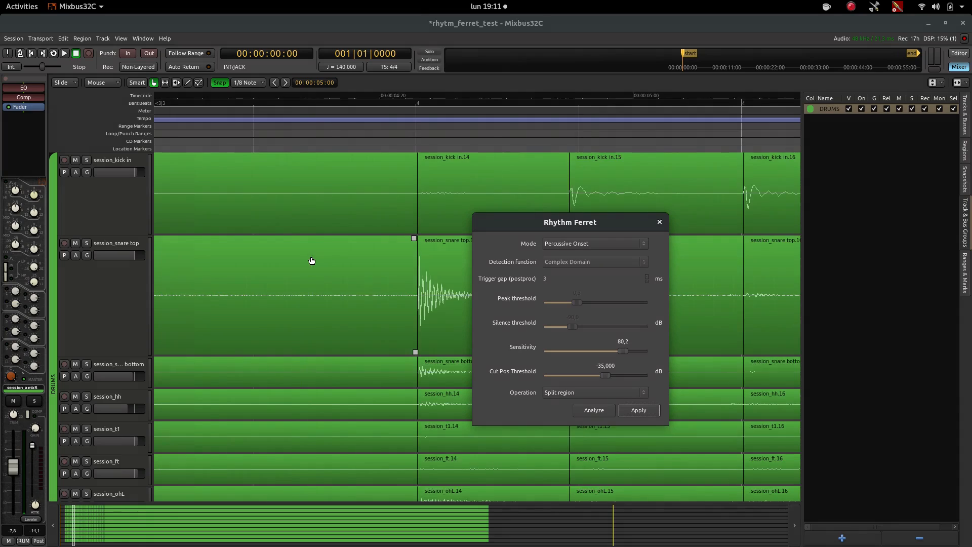
pyautogui.keyDown('ctrl'); pyautogui.scroll(-5, 312, 261); pyautogui.keyUp('ctrl')
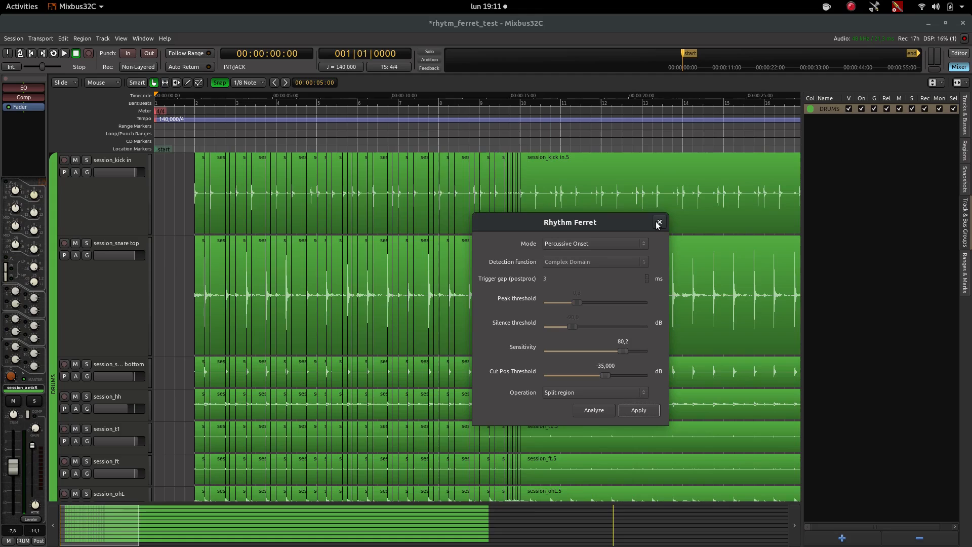
# Step: Close Rhythm Ferret and select all the split slices before bar 10 on every drum track
pyautogui.click(657, 222)
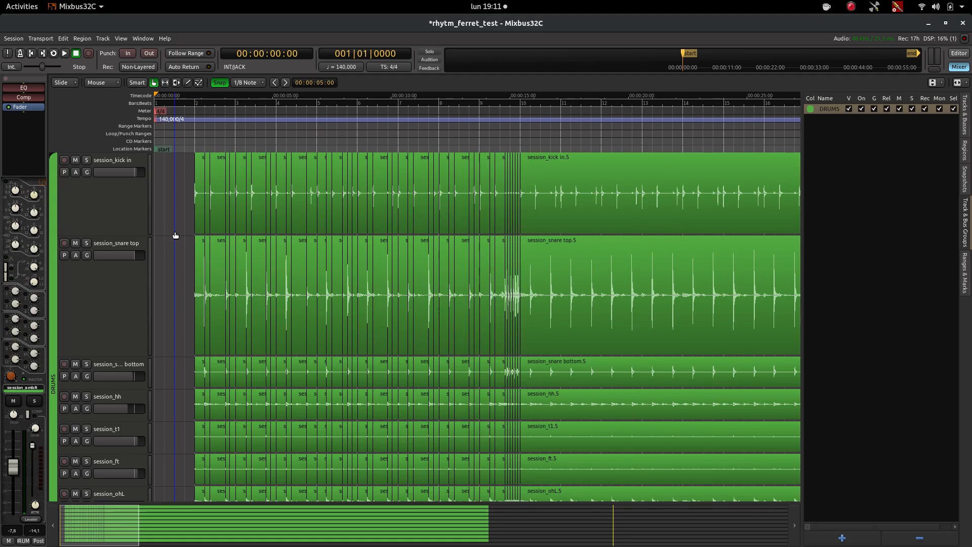
pyautogui.scroll(-3, 178, 231)
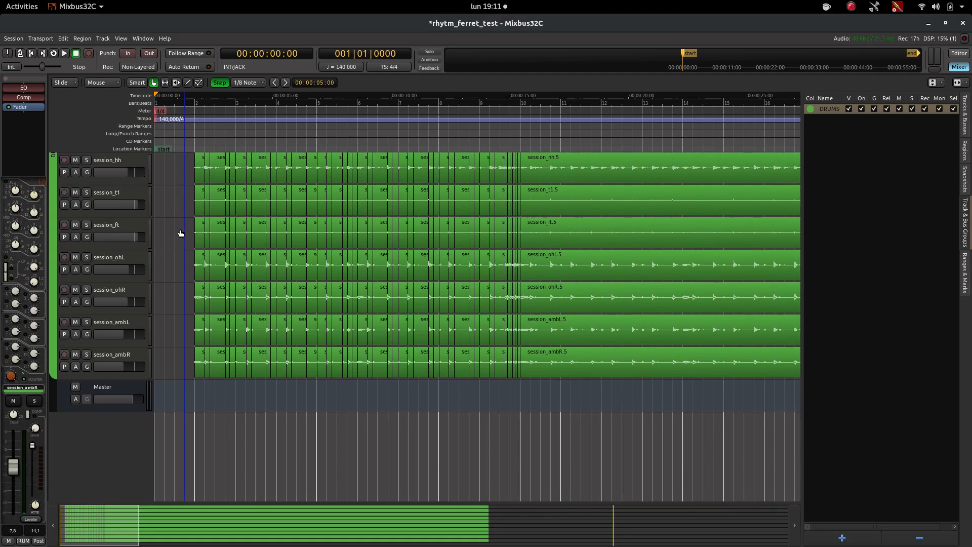
pyautogui.moveTo(176, 360); pyautogui.dragTo(518, 143)
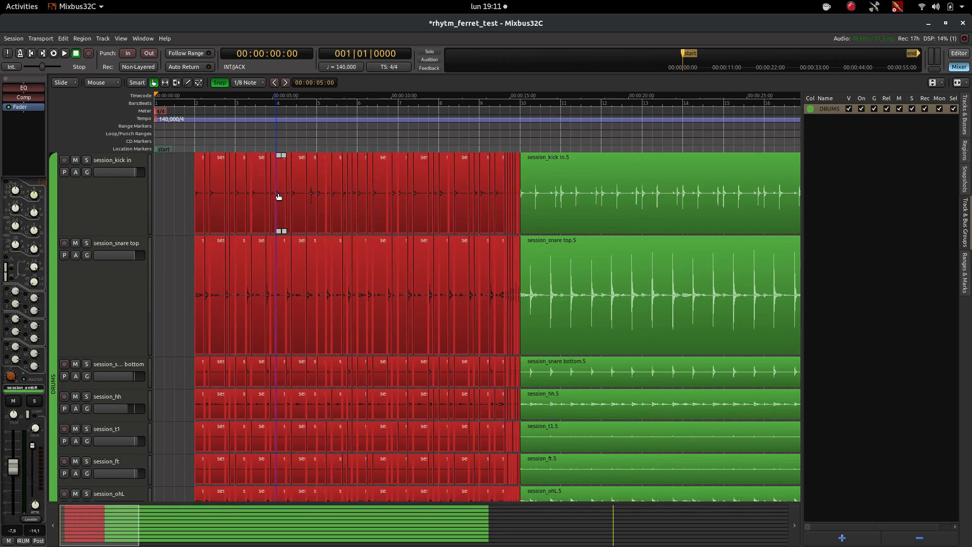
# Step: Snap the positions of all selected drum slices to the 1/8 note grid
pyautogui.scroll(1, 278, 197)
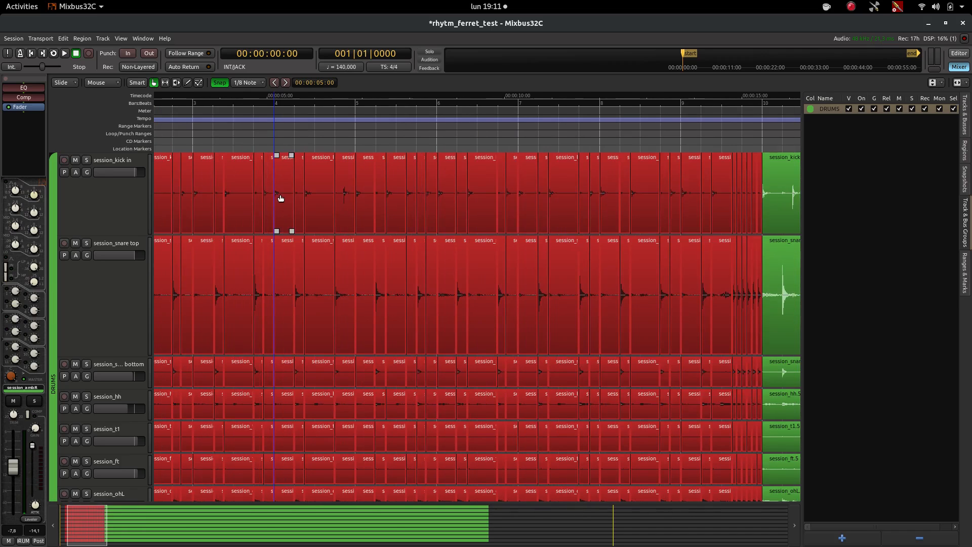
pyautogui.rightClick(282, 198)
pyautogui.moveTo(323, 200)
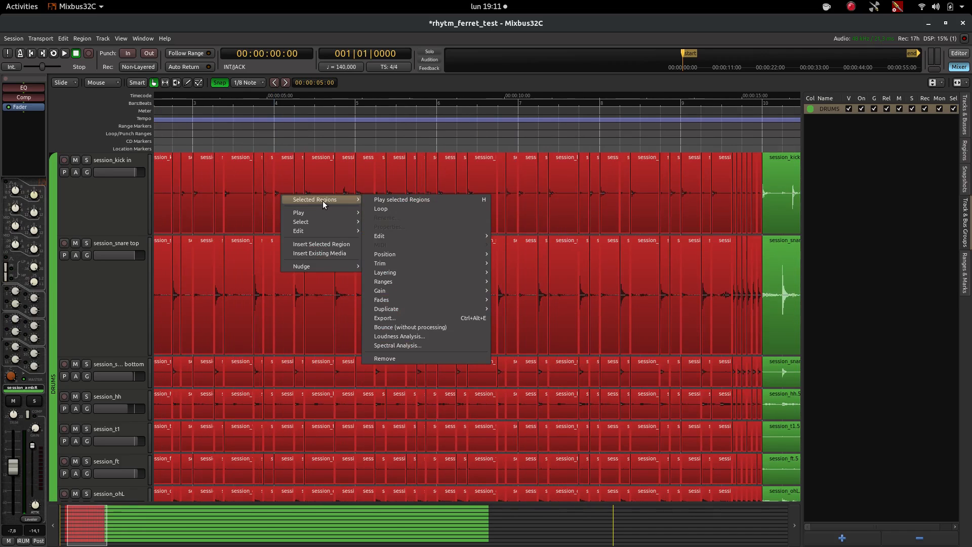
pyautogui.moveTo(460, 257)
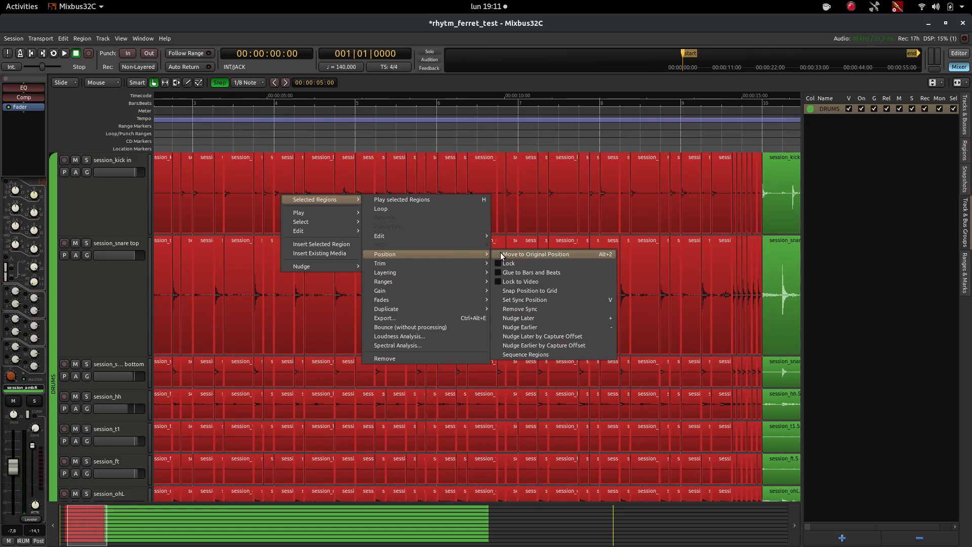
pyautogui.click(567, 287)
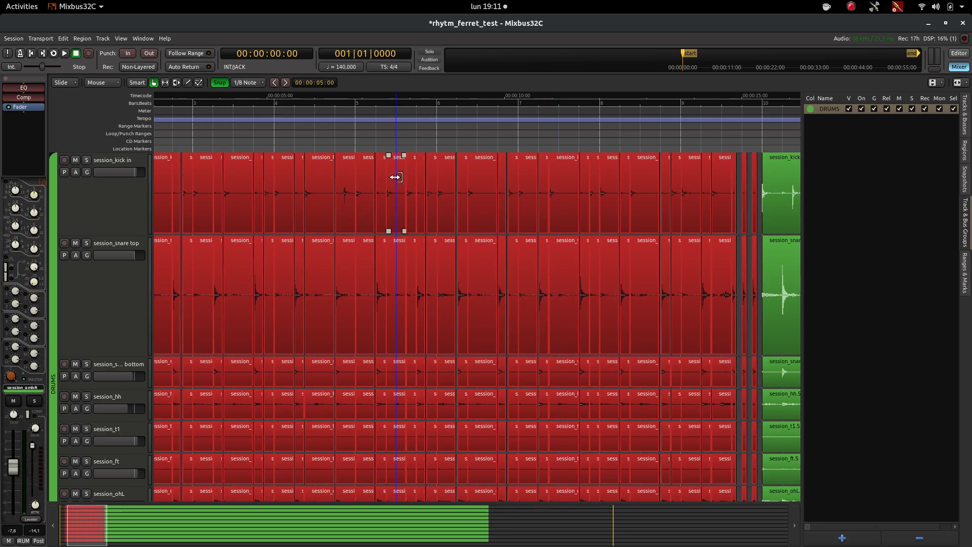
# Step: Close the gaps between the selected drum slices, using a pull-back length of 30 ms
pyautogui.scroll(4, 372, 169)
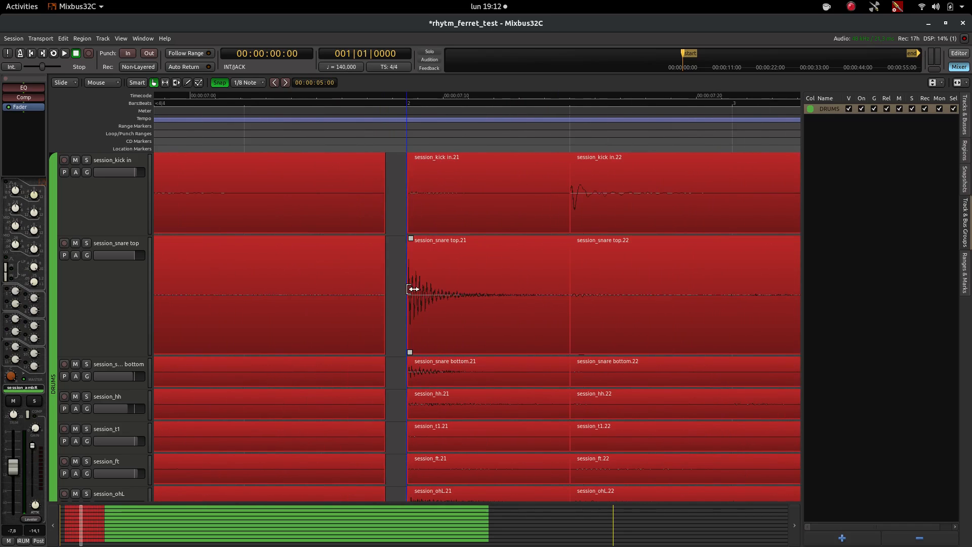
pyautogui.hscroll(3, 459, 199)
pyautogui.hscroll(4, 513, 216)
pyautogui.hscroll(3, 512, 217)
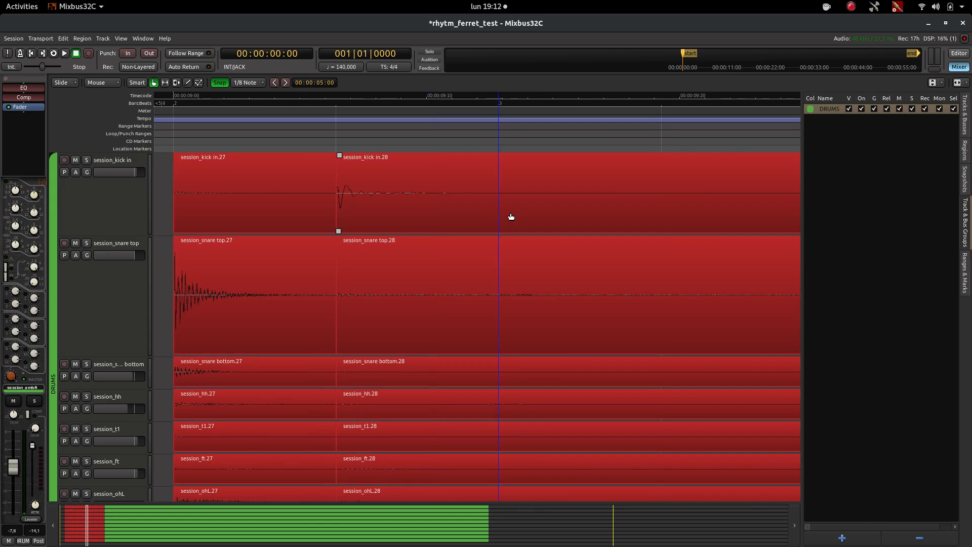
pyautogui.hscroll(3, 510, 212)
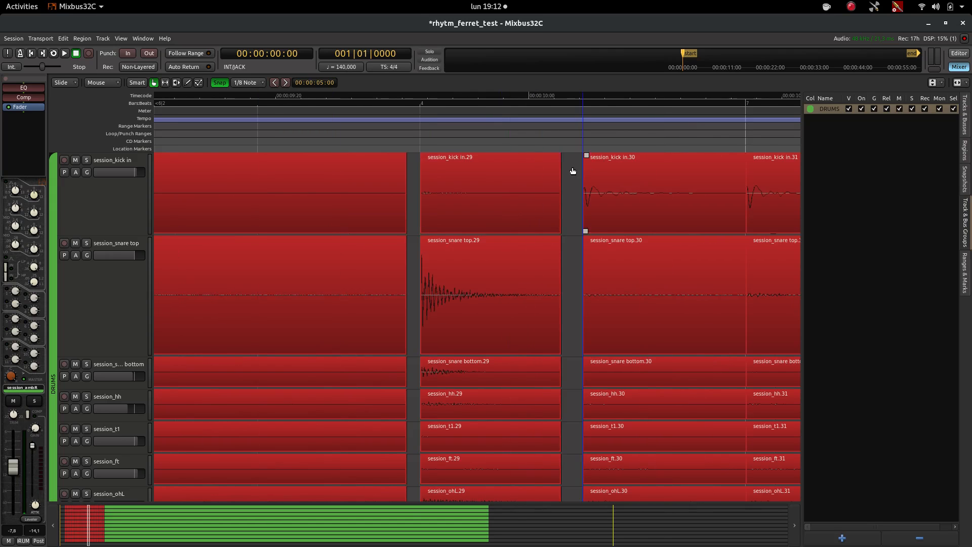
pyautogui.scroll(-4, 574, 207)
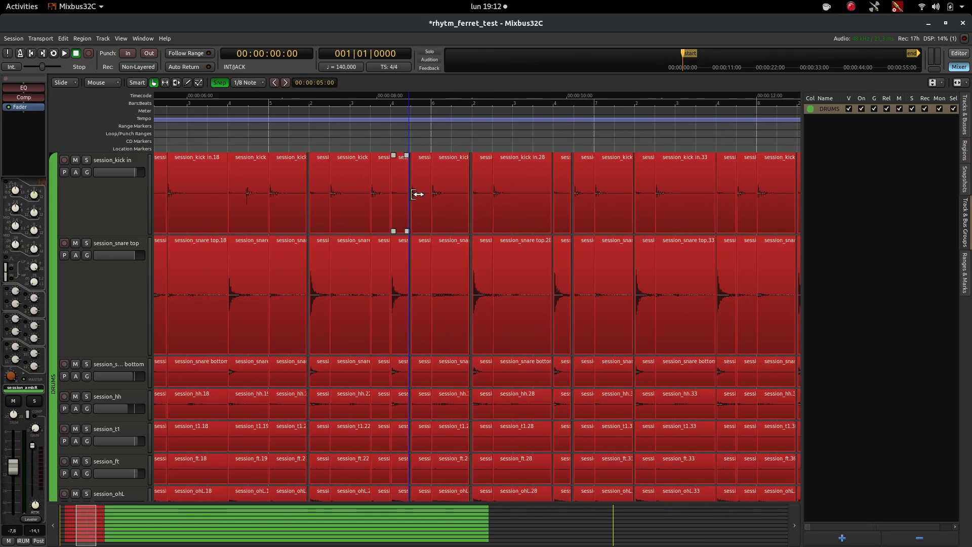
pyautogui.rightClick(420, 201)
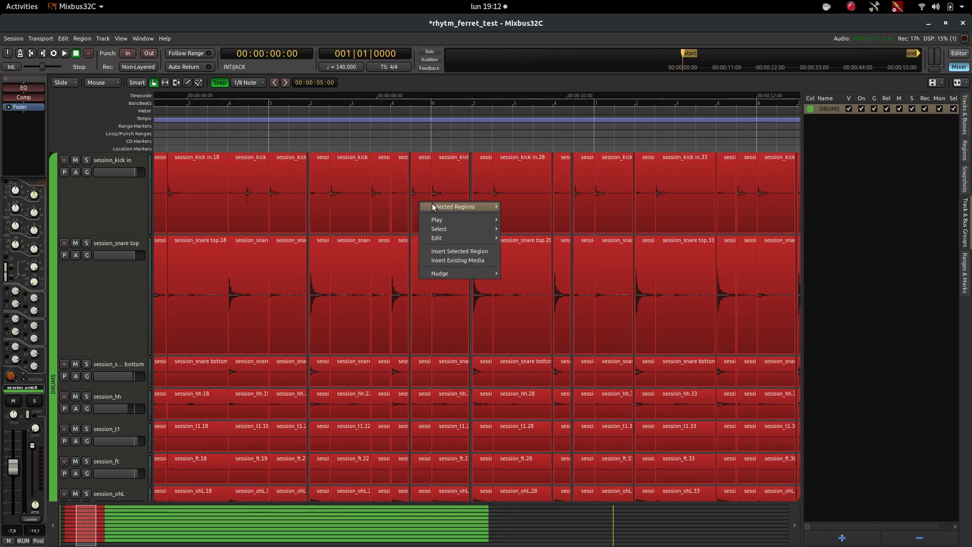
pyautogui.moveTo(433, 206)
pyautogui.moveTo(555, 245)
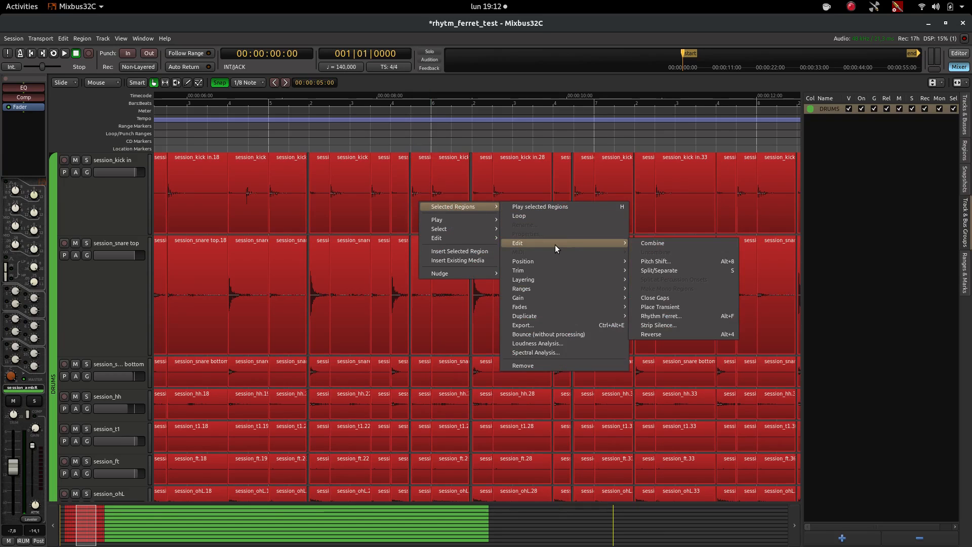
pyautogui.click(650, 298)
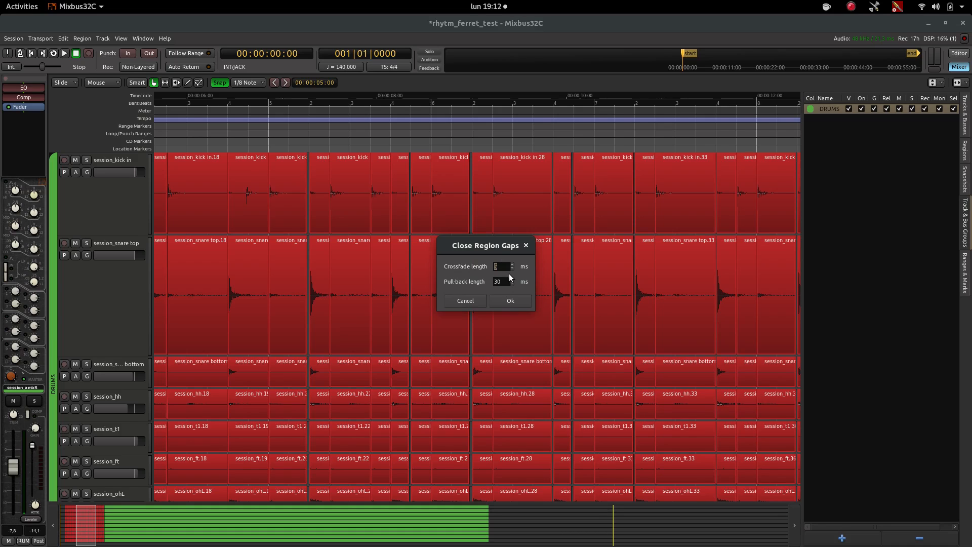
pyautogui.click(510, 301)
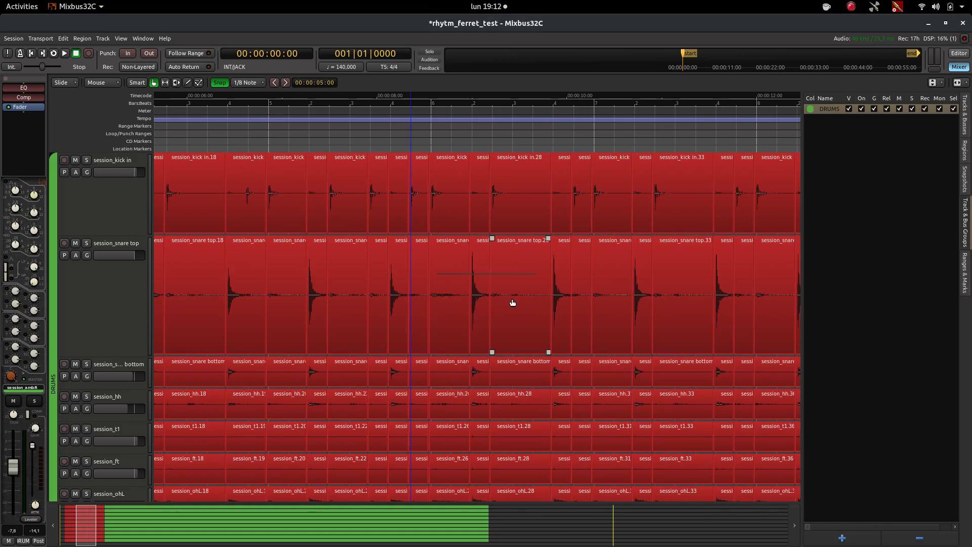
# Step: Examine the joined slice boundaries on the drum tracks, up close and across the whole section before bar 10
pyautogui.scroll(1, 380, 207)
pyautogui.scroll(2, 382, 208)
pyautogui.scroll(2, 448, 204)
pyautogui.scroll(-2, 448, 203)
pyautogui.scroll(-2, 449, 203)
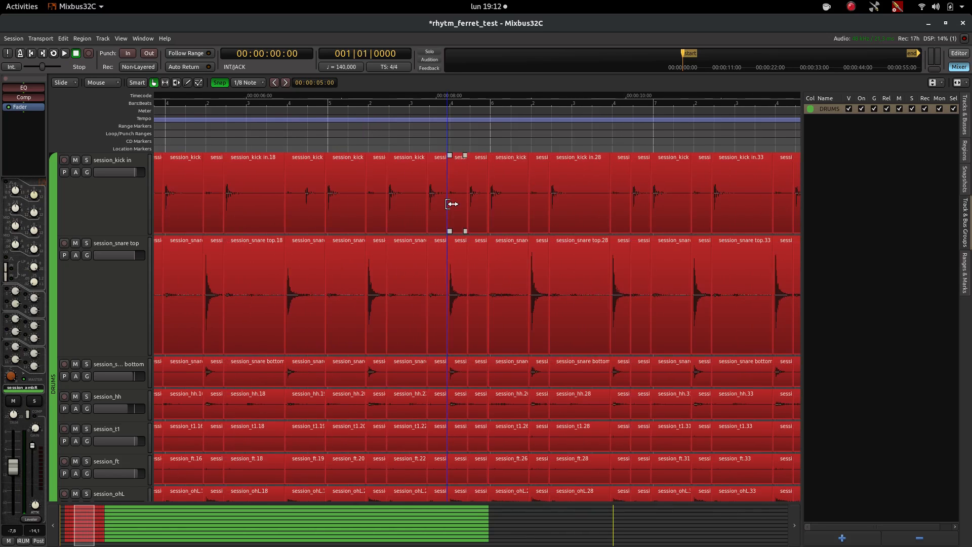
pyautogui.scroll(1, 254, 201)
pyautogui.scroll(1, 404, 199)
pyautogui.scroll(-4, 399, 198)
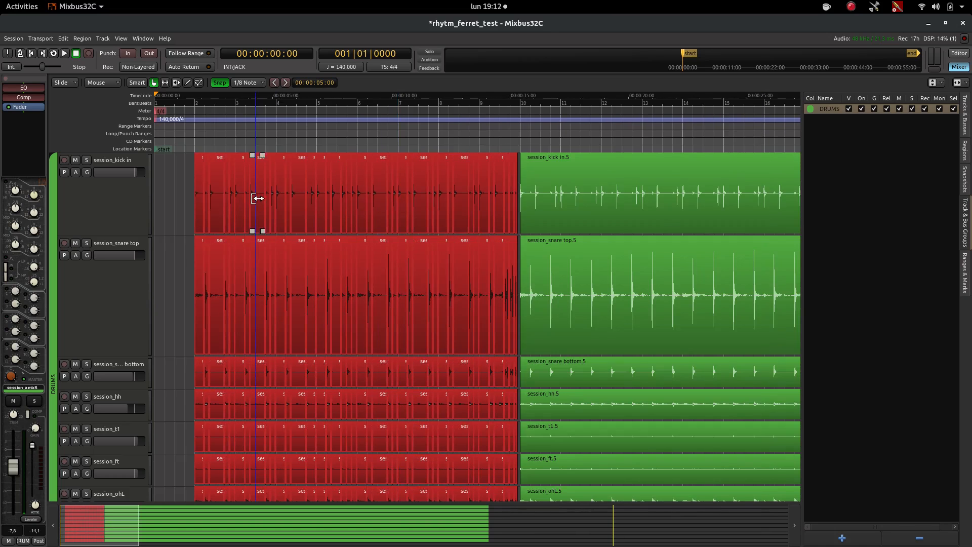
# Step: Deselect the slices and play back the edited drums from before bar 2
pyautogui.click(186, 193)
pyautogui.click(188, 101)
pyautogui.press('space')
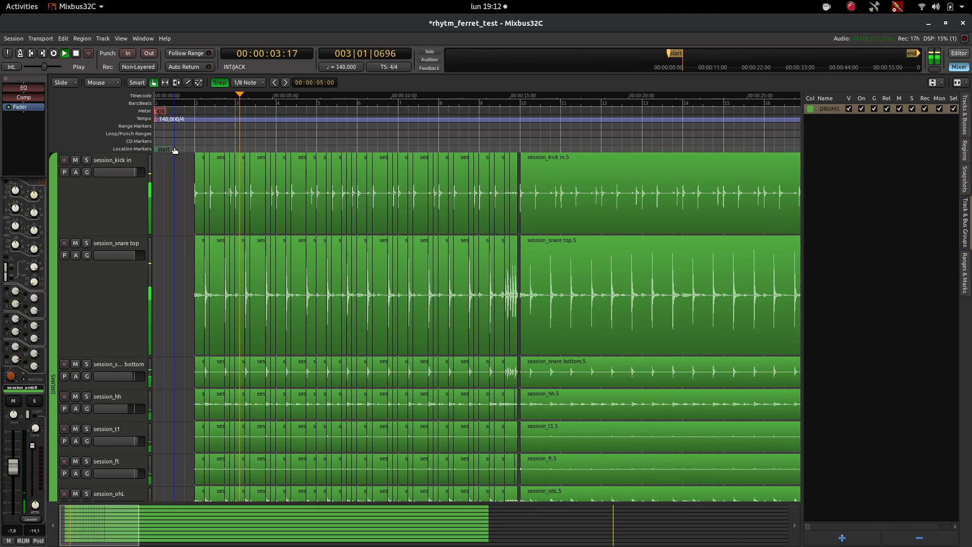
pyautogui.press('space')
# Step: Inspect the slices around bar 3 up close and play back that passage to check the kick and snare hits
pyautogui.scroll(3, 228, 196)
pyautogui.scroll(1, 247, 196)
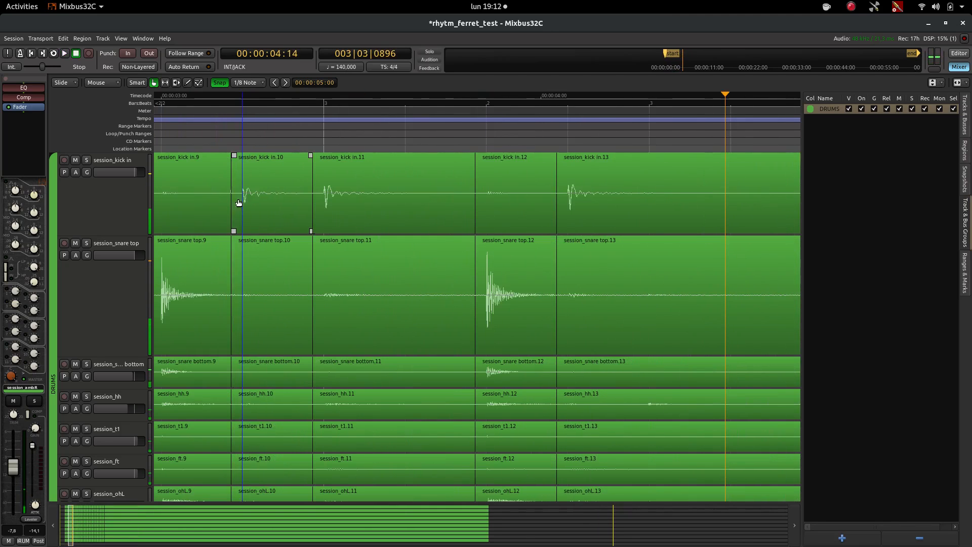
pyautogui.hscroll(-2, 269, 183)
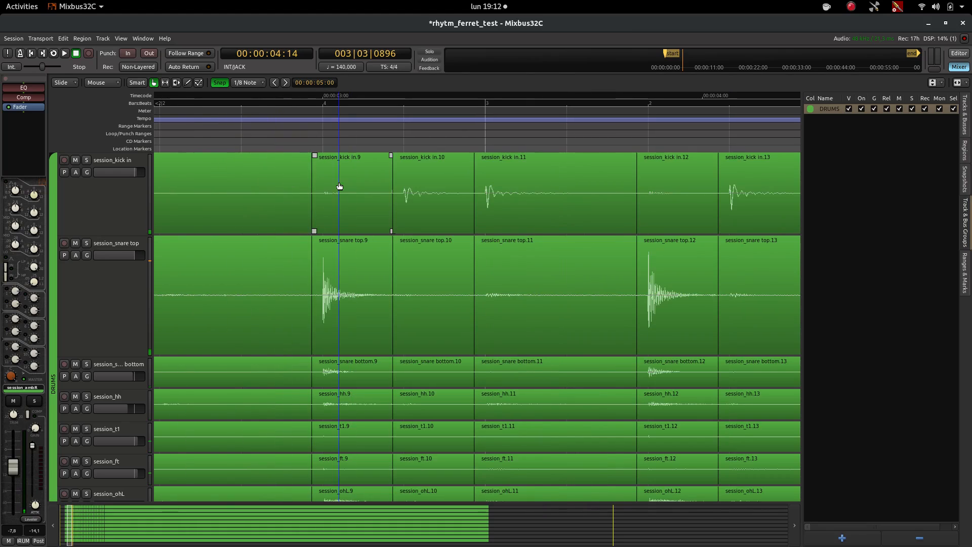
pyautogui.click(235, 116)
pyautogui.press('space')
pyautogui.press('space')
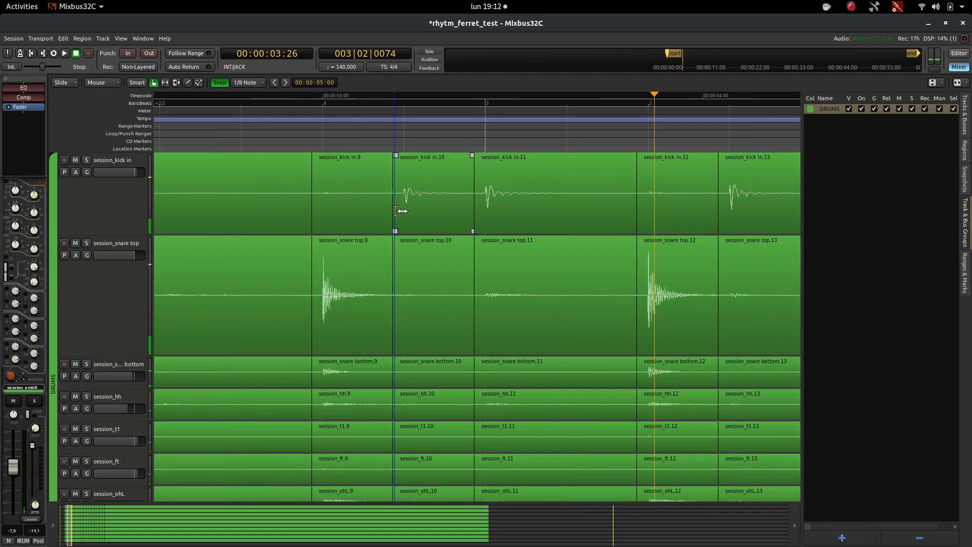
# Step: With Snap off, extend the start of the kick slice just before bar 3 slightly earlier and play the drums through into bar 10
pyautogui.scroll(1, 396, 215)
pyautogui.moveTo(396, 215)
pyautogui.mouseDown()
pyautogui.moveTo(380, 216)
pyautogui.moveTo(392, 213)
pyautogui.moveTo(383, 205)
pyautogui.mouseUp()
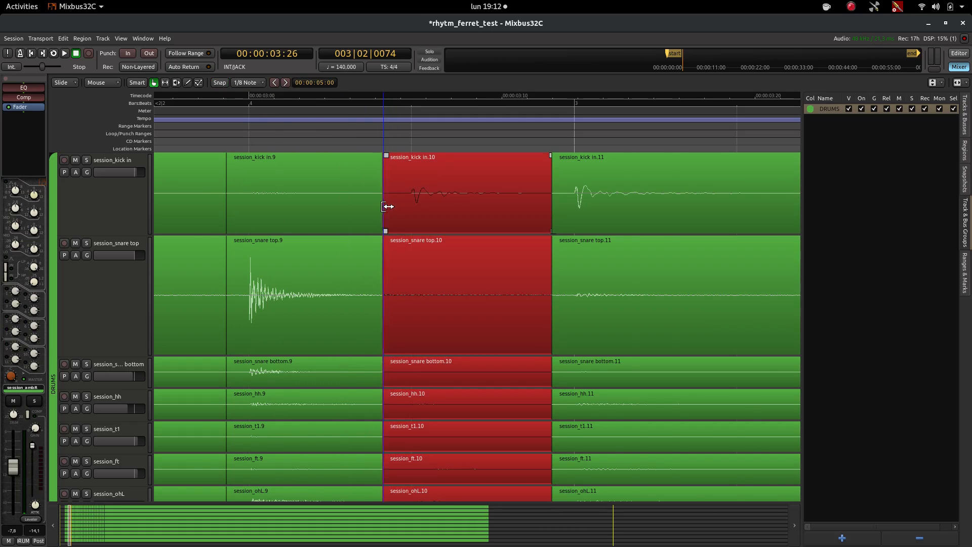
pyautogui.scroll(-2, 274, 201)
pyautogui.scroll(-1, 273, 201)
pyautogui.click(214, 108)
pyautogui.press('space')
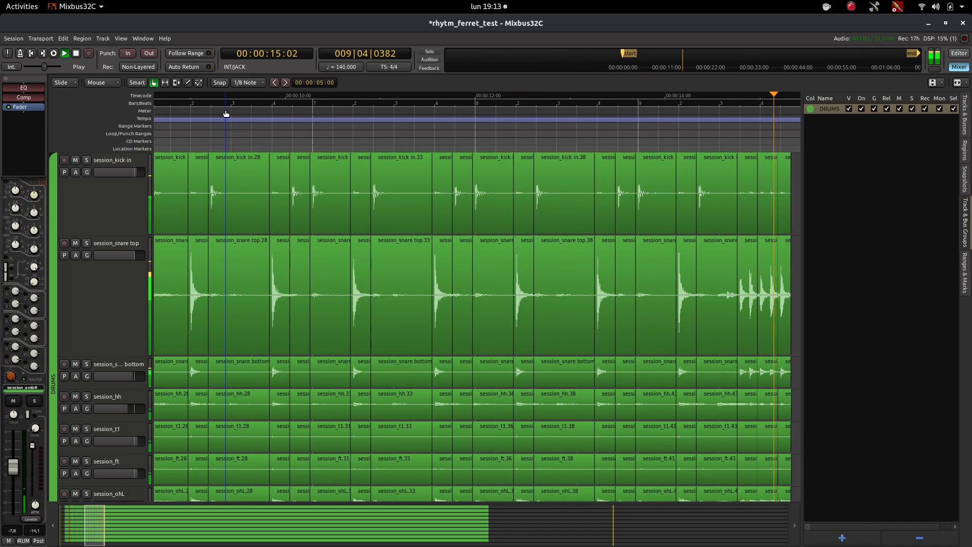
pyautogui.press('space')
pyautogui.scroll(-2, 642, 218)
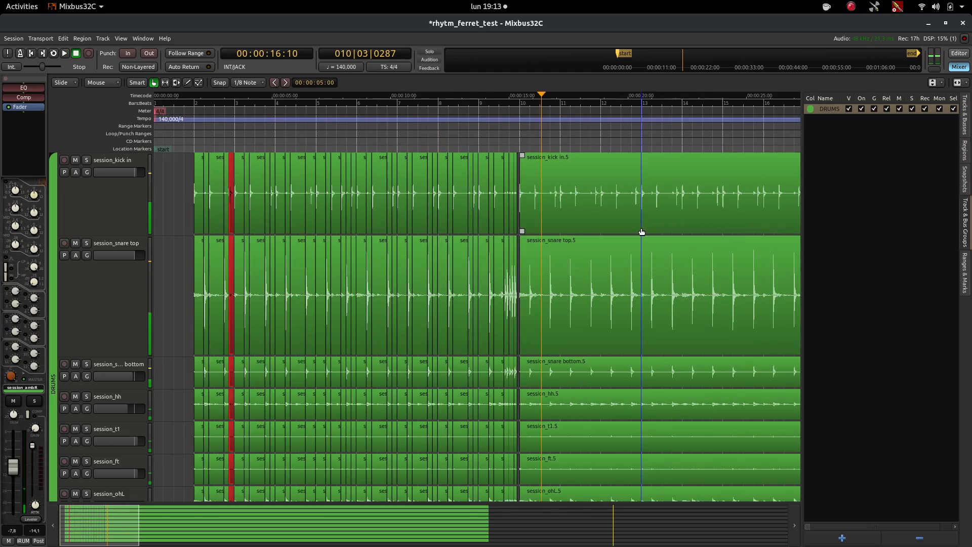
# Step: Select all slices before bar 10 on every drum track and combine them into one compound region per track
pyautogui.click(175, 211)
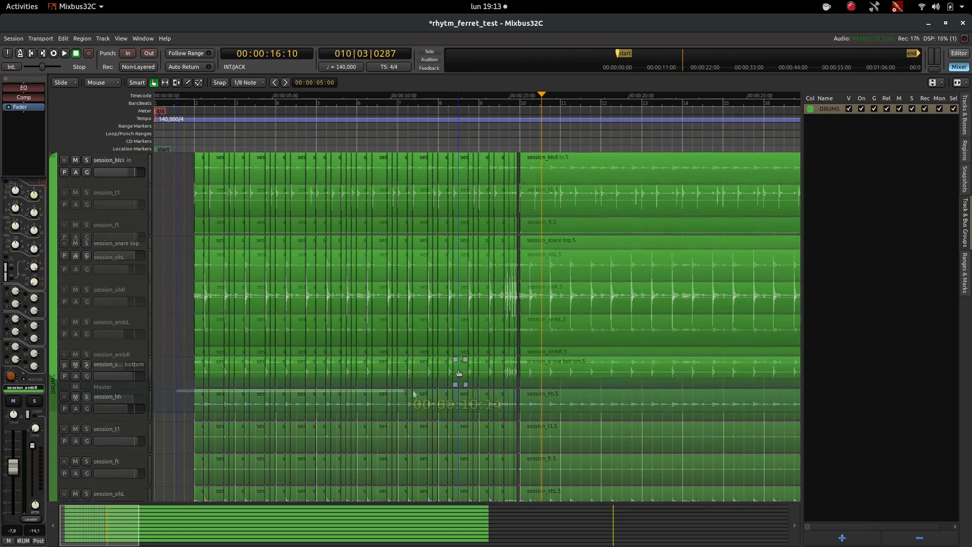
pyautogui.moveTo(176, 390); pyautogui.dragTo(510, 384)
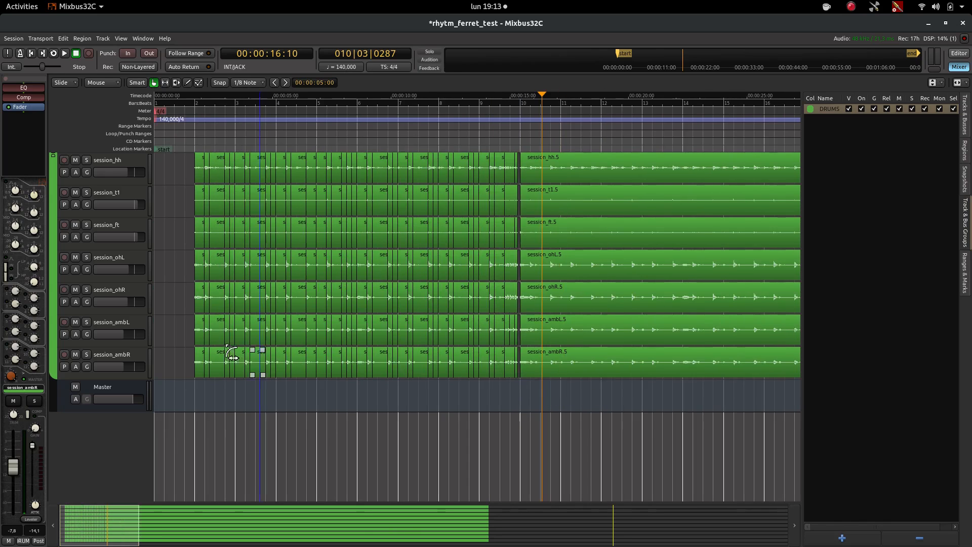
pyautogui.moveTo(178, 393); pyautogui.dragTo(517, 71)
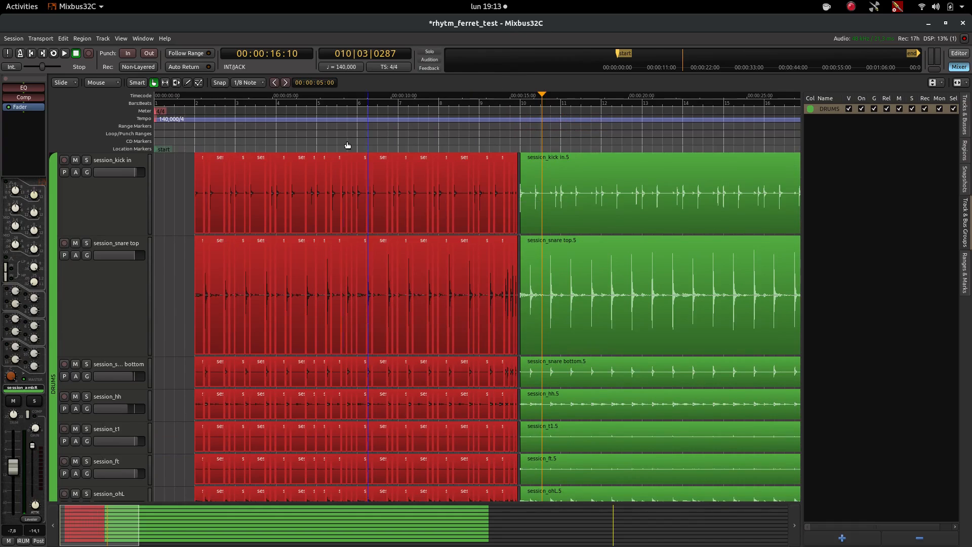
pyautogui.rightClick(215, 187)
pyautogui.moveTo(286, 193)
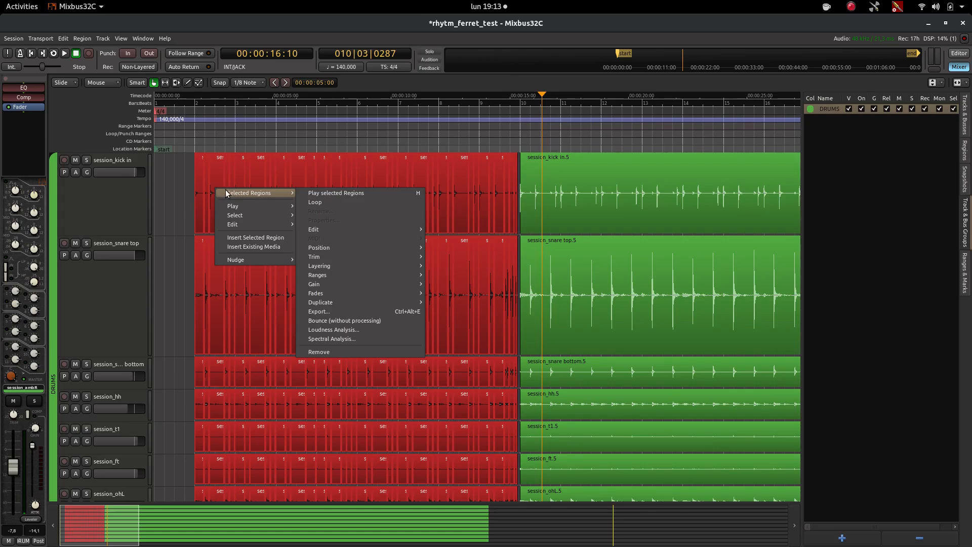
pyautogui.moveTo(370, 233)
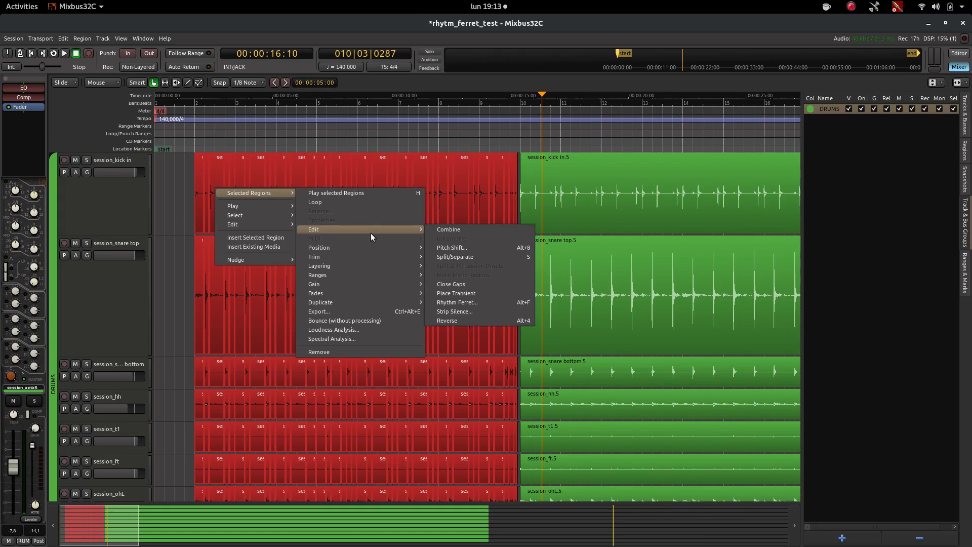
pyautogui.click(447, 229)
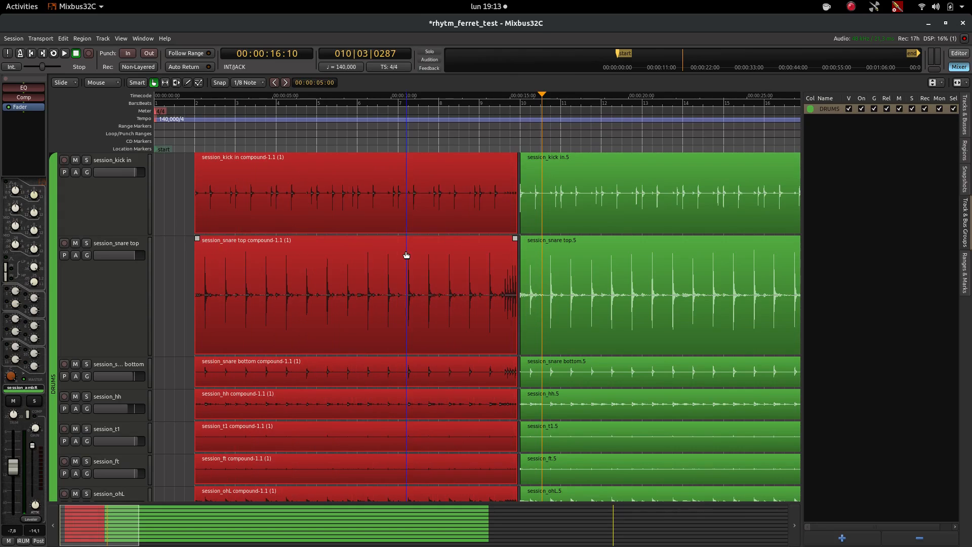
# Step: Play back the combined drum regions across the transition at bar 10 and inspect the boundary up close
pyautogui.press('space')
pyautogui.click(459, 142)
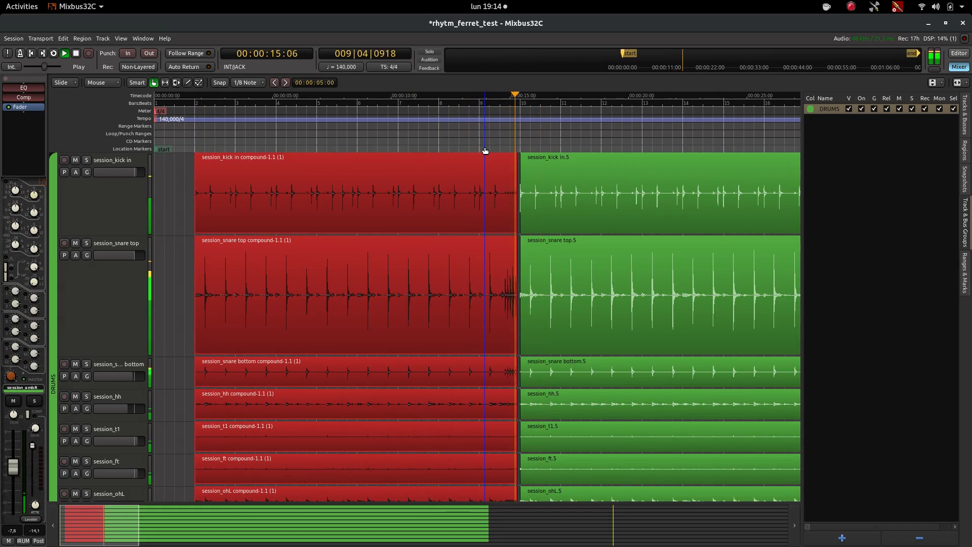
pyautogui.press('space')
pyautogui.keyDown('ctrl'); pyautogui.scroll(3, 522, 198); pyautogui.keyUp('ctrl')
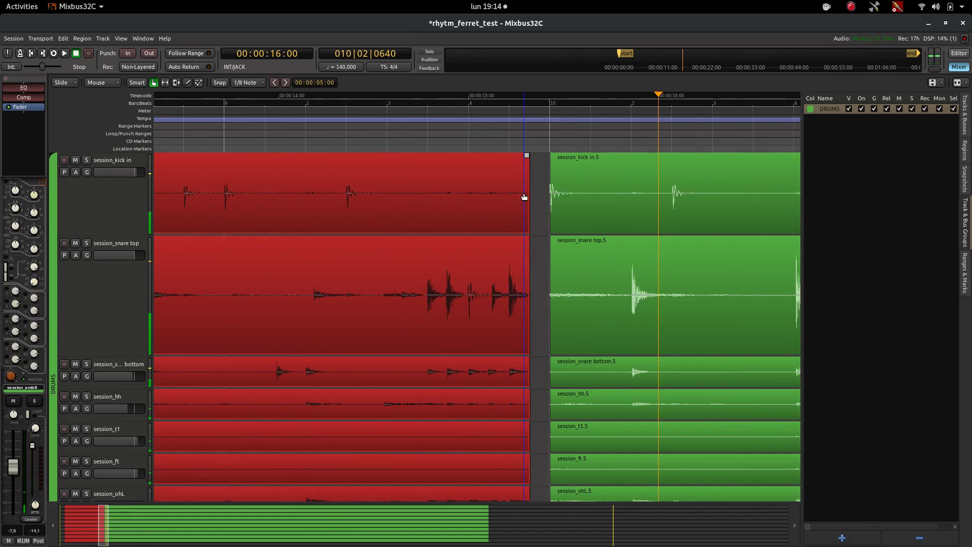